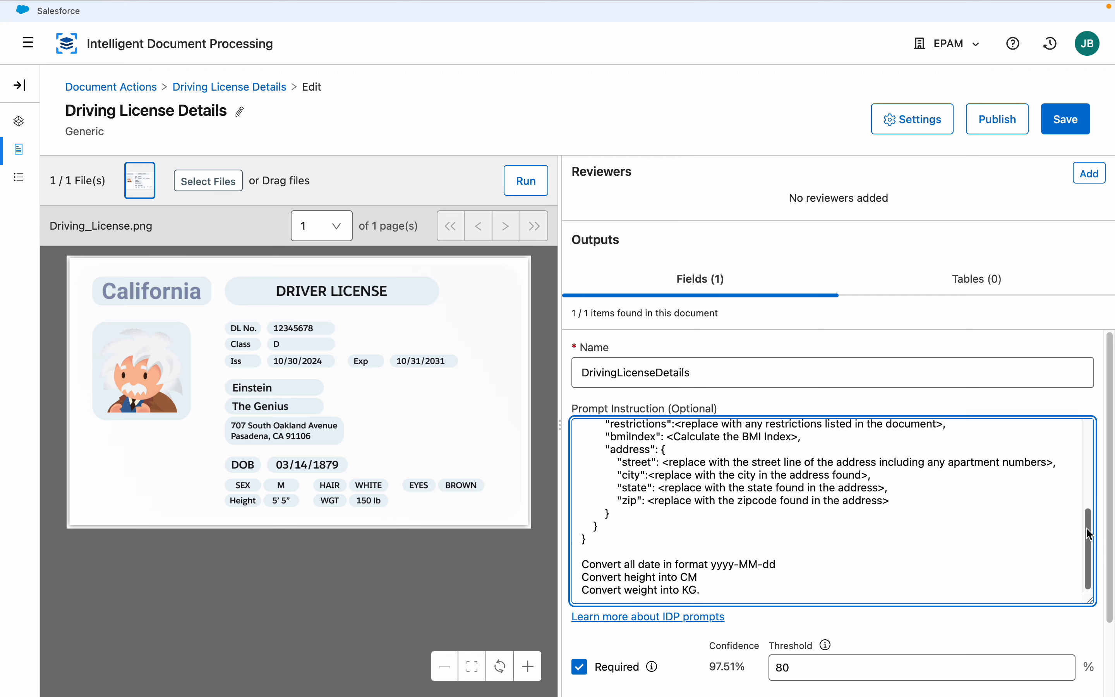
Review the DrivingLicenseDetails prompt instruction, close the field editor, and leave the document action without saving changes
{"action": "left_click_drag", "start_coordinate": [1088, 529], "coordinate": [1098, 555]}
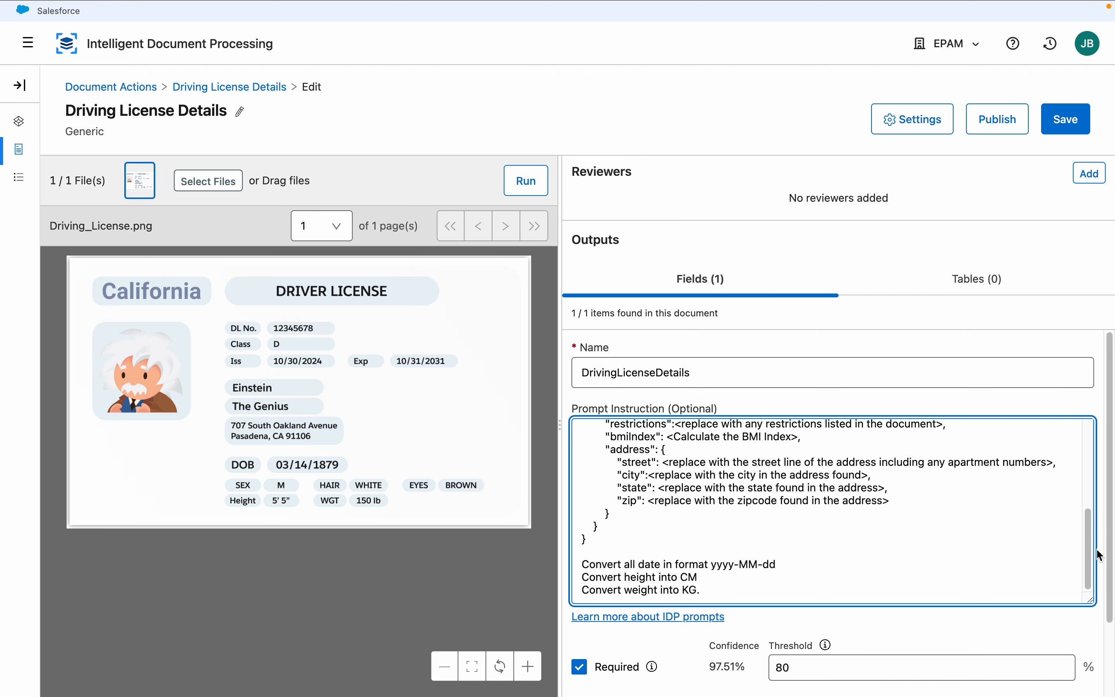
{"action": "left_click", "coordinate": [1111, 653]}
{"action": "left_click", "coordinate": [1072, 620]}
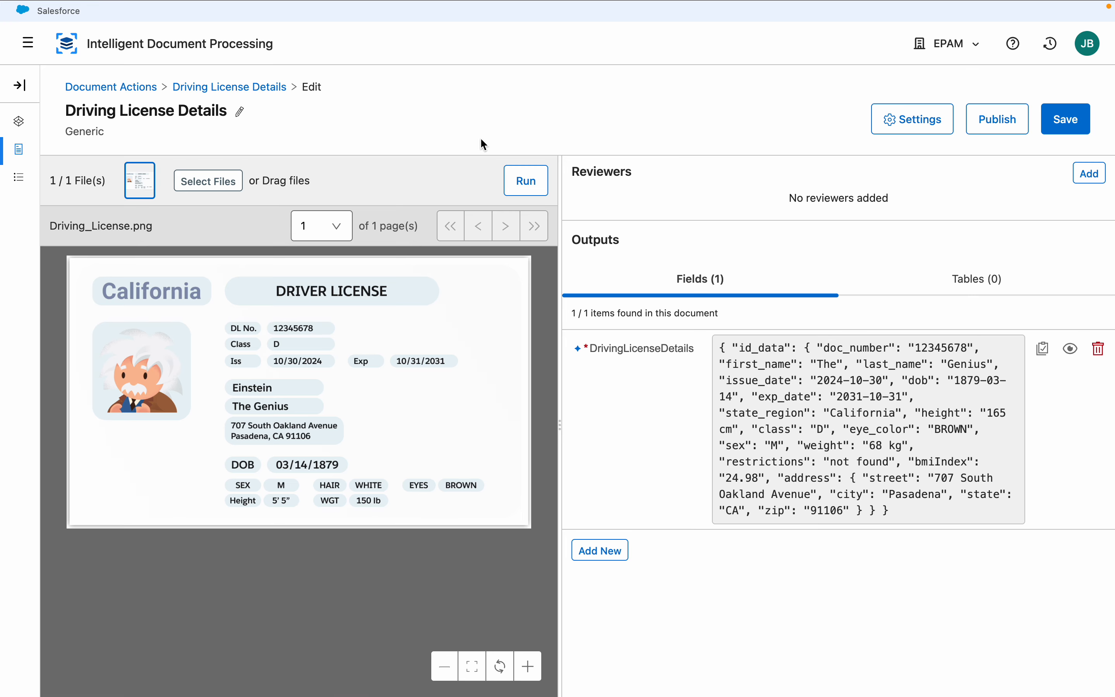
{"action": "left_click", "coordinate": [114, 88]}
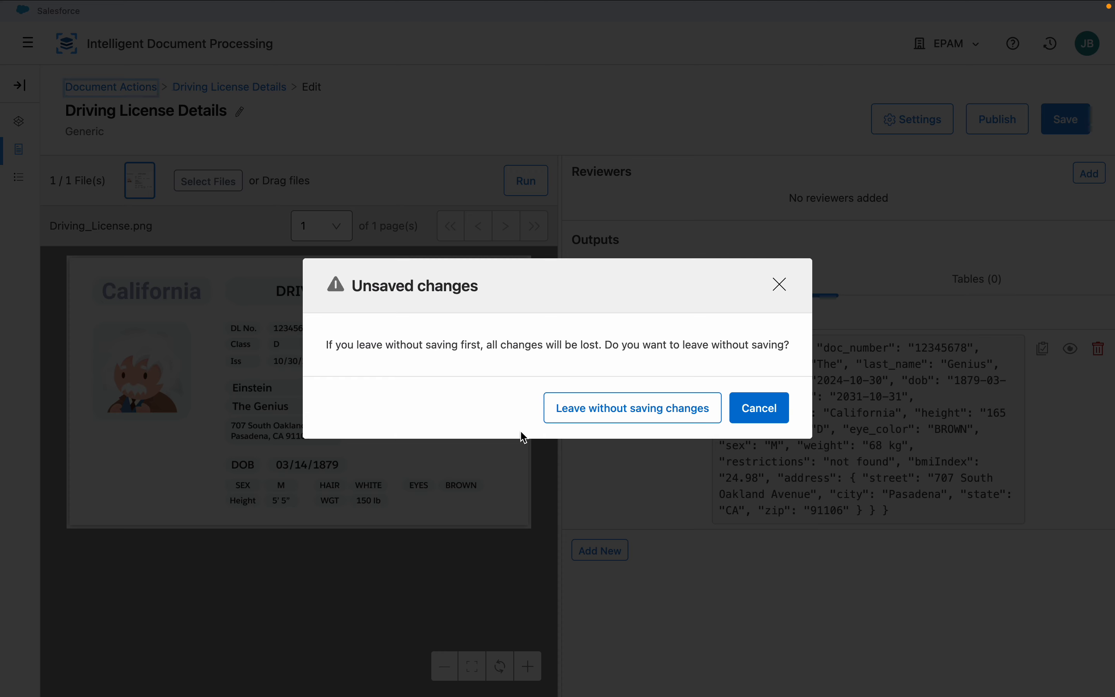
{"action": "left_click", "coordinate": [626, 415]}
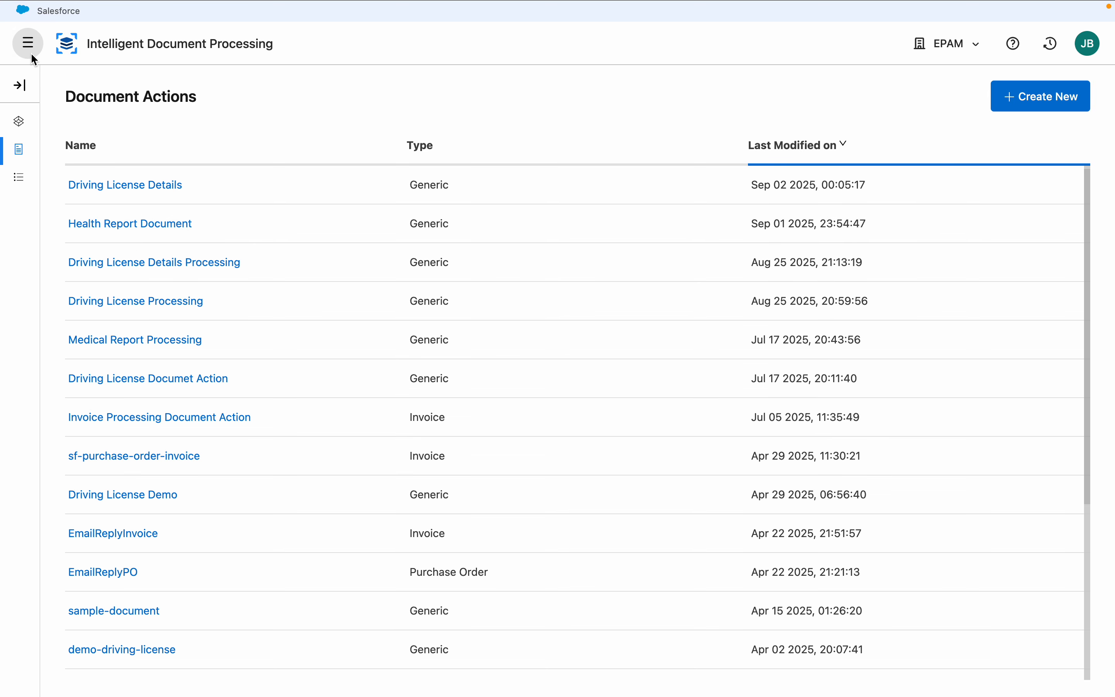
Open Anypoint Exchange and limit the assets to EPAM (root)
{"action": "left_click", "coordinate": [31, 53]}
{"action": "left_click", "coordinate": [89, 226]}
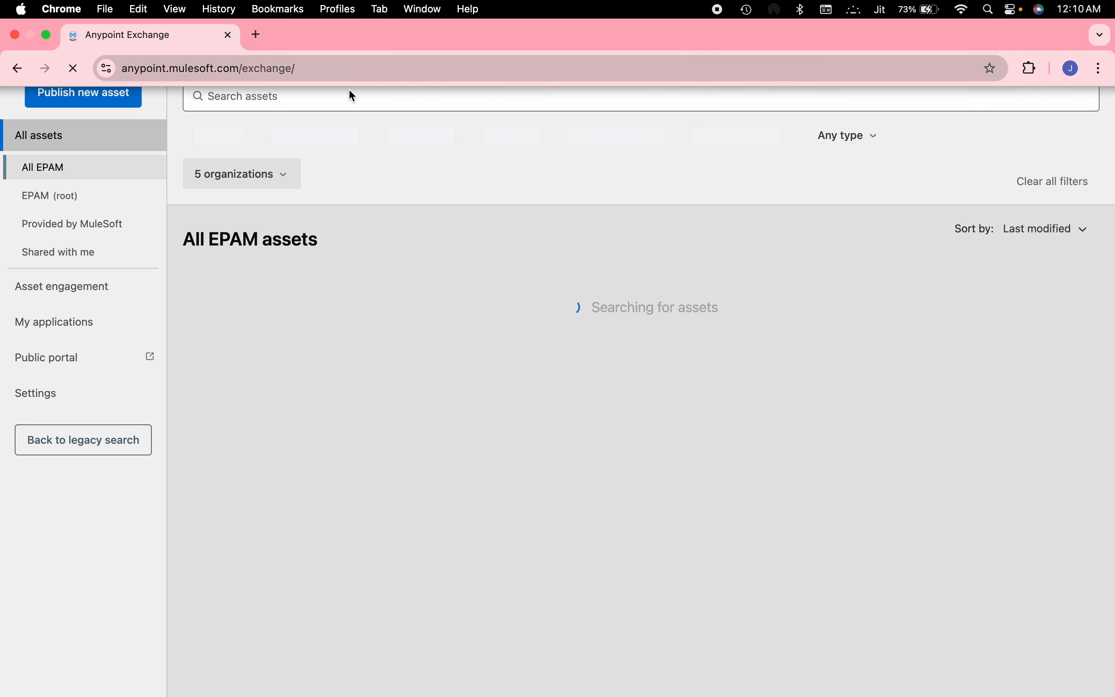
{"action": "left_click", "coordinate": [57, 196]}
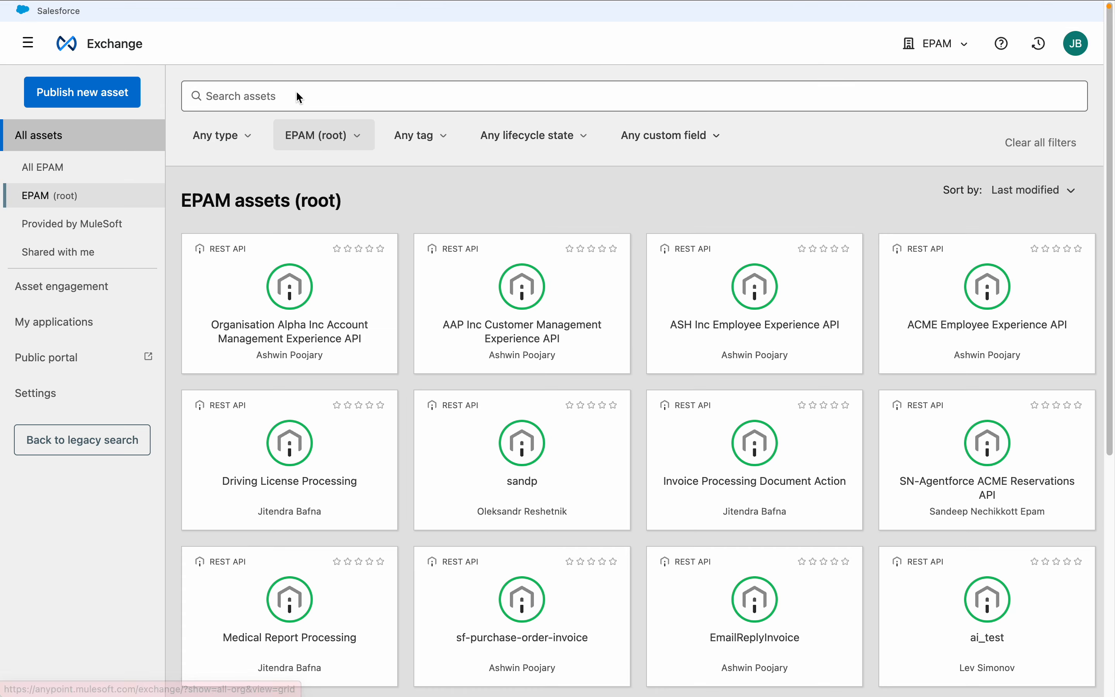
Search the Exchange assets for "driving" and open the Driving License Processing API
{"action": "left_click", "coordinate": [292, 92]}
{"action": "type", "text": "driving"}
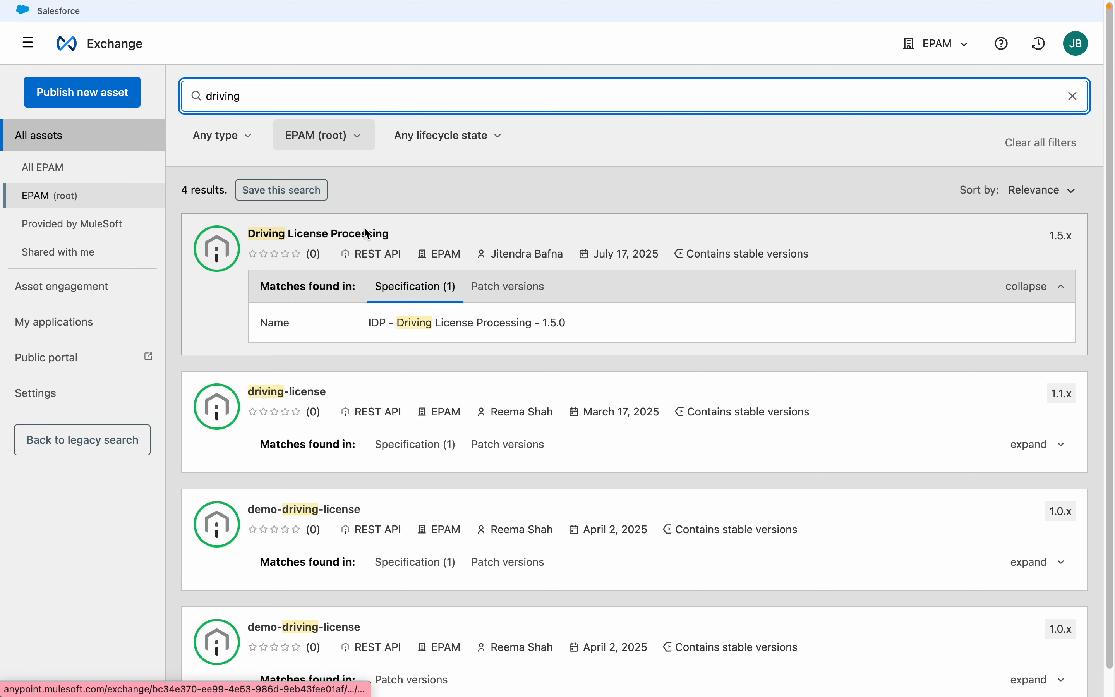
{"action": "left_click", "coordinate": [367, 234]}
Expand the executions endpoint, open its postDocumentActionExecution operation, and select the full request URL
{"action": "left_click", "coordinate": [169, 488]}
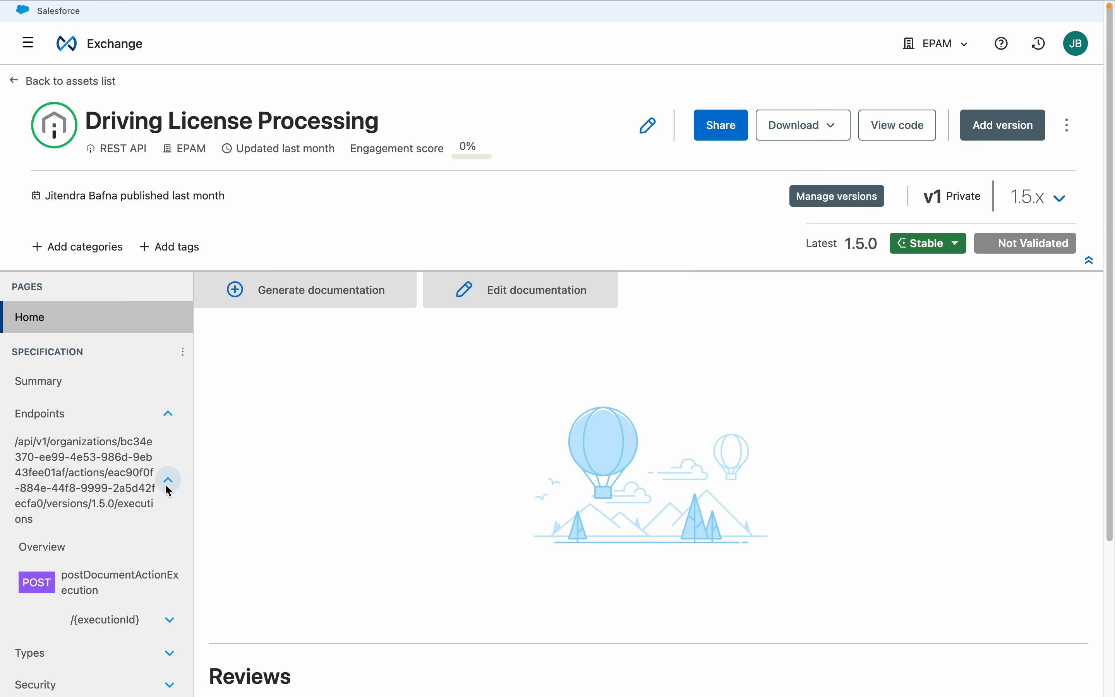
{"action": "left_click", "coordinate": [39, 583]}
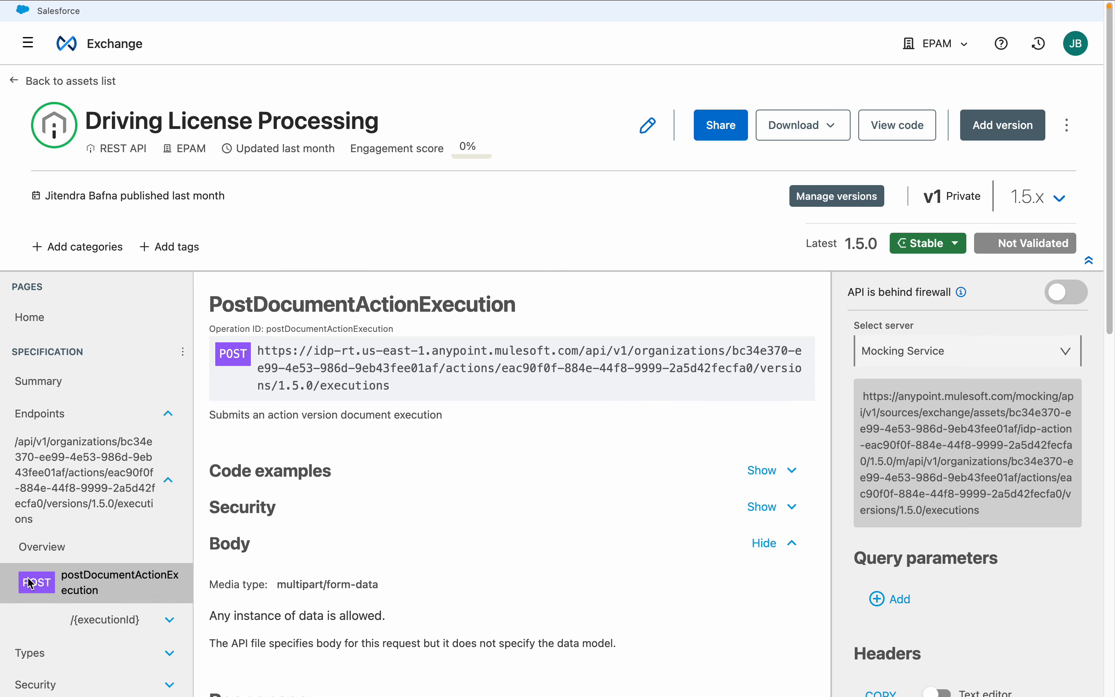
{"action": "left_click_drag", "start_coordinate": [392, 386], "coordinate": [256, 349]}
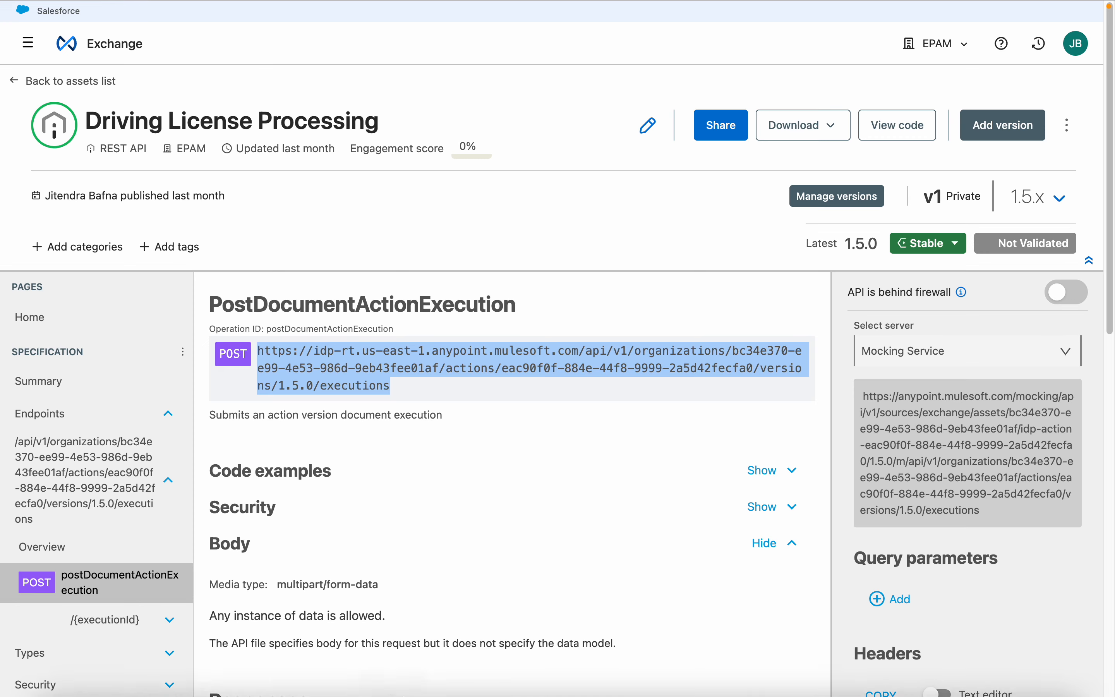
Switch to Postman and, in the idp-rt request's form-data body, remove the callback entry and the attached invoice image
{"action": "left_click", "coordinate": [960, 670]}
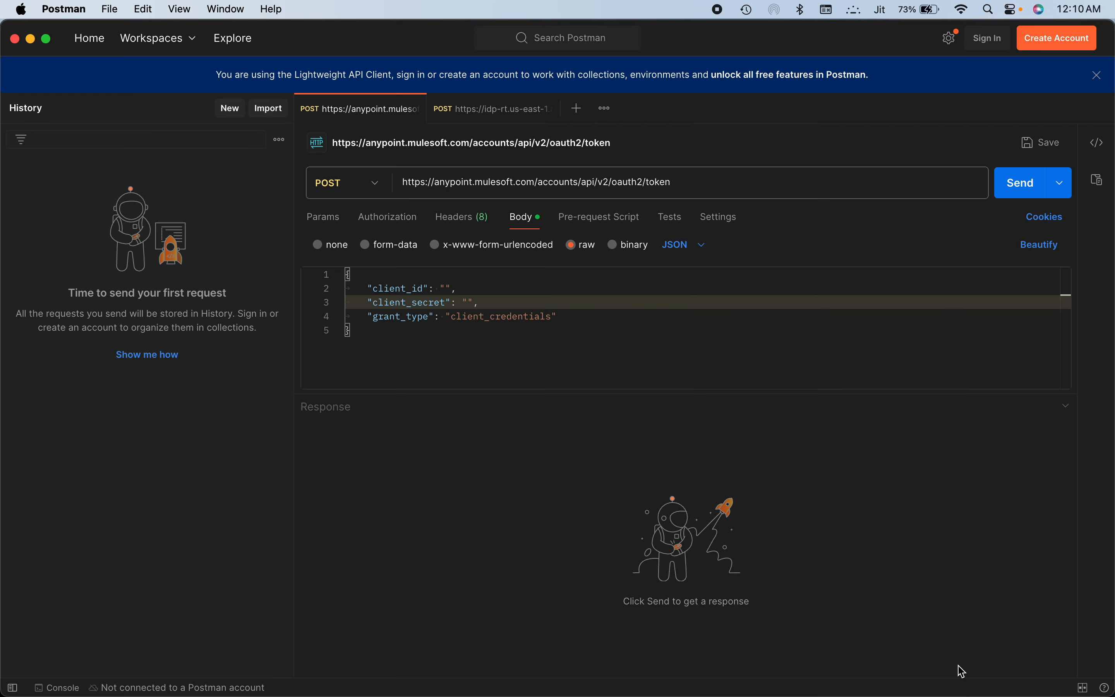
{"action": "left_click", "coordinate": [484, 110]}
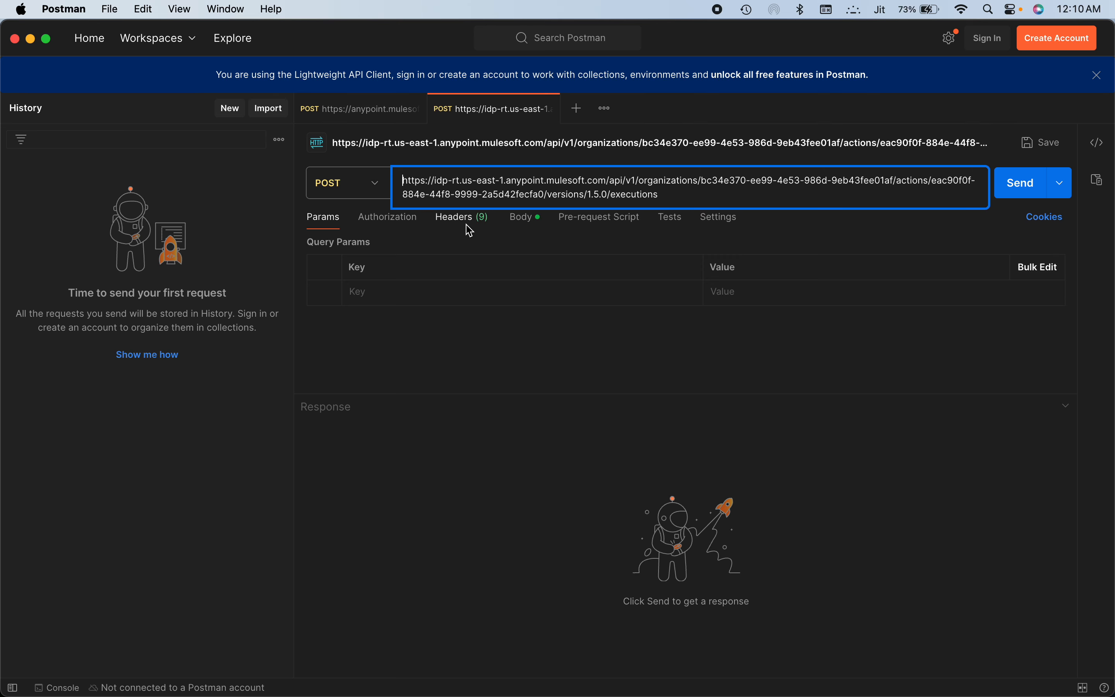
{"action": "left_click", "coordinate": [517, 229]}
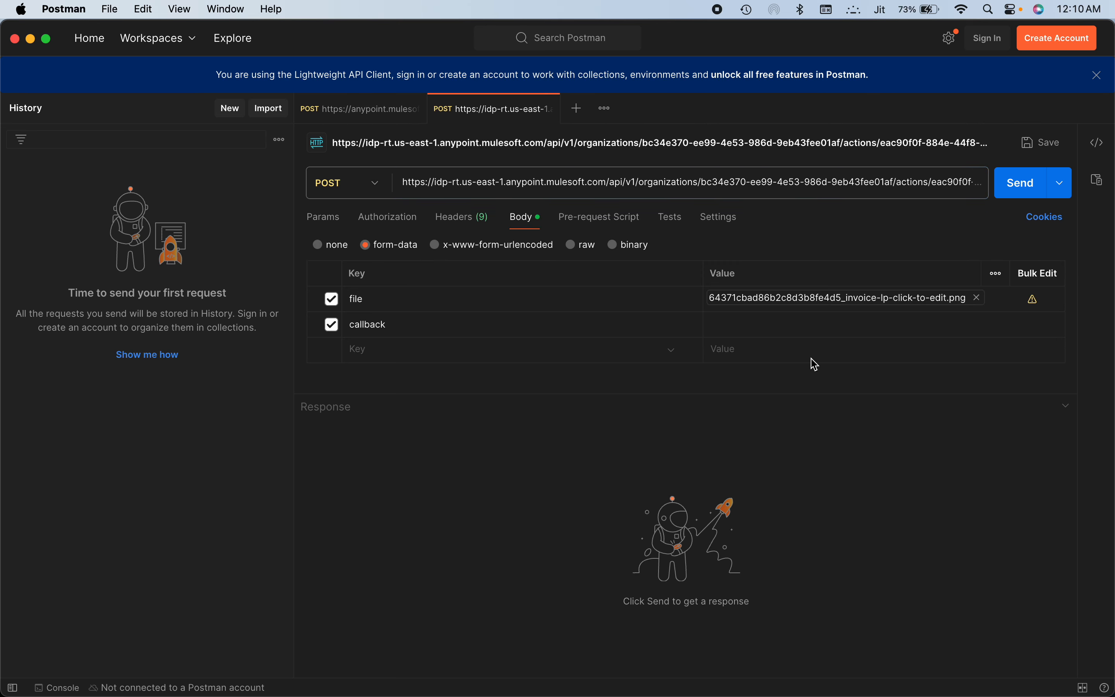
{"action": "left_click", "coordinate": [1054, 325]}
{"action": "left_click", "coordinate": [976, 297]}
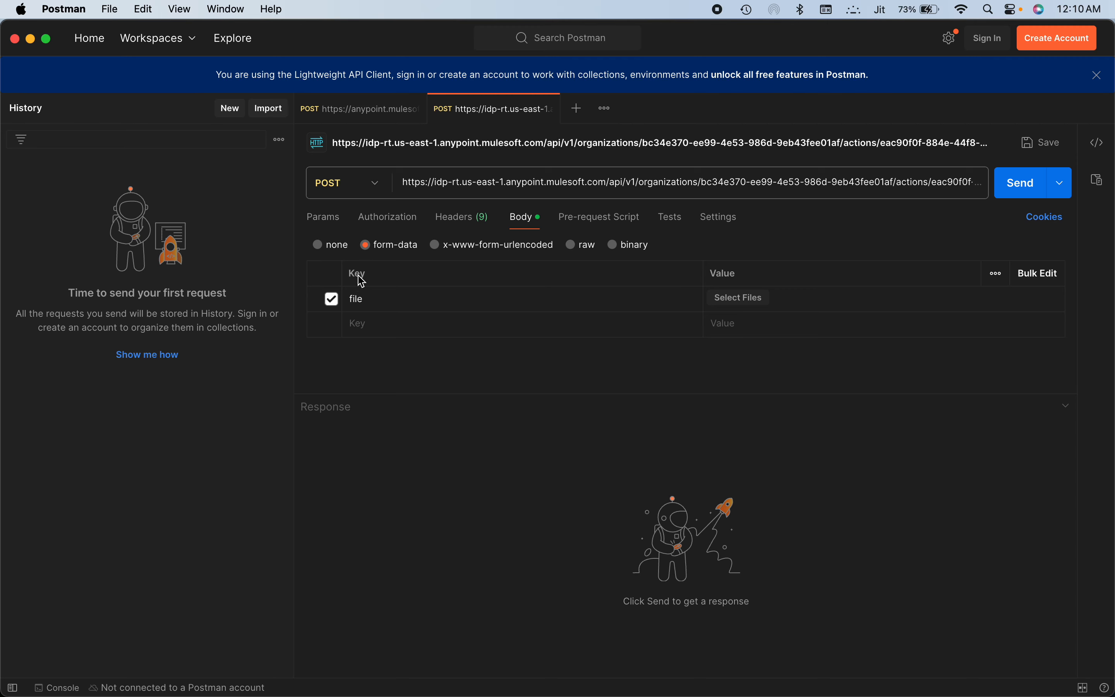
Attach Driving_License.png from the Desktop's IDP folder as the file value and send the request
{"action": "left_click", "coordinate": [752, 299]}
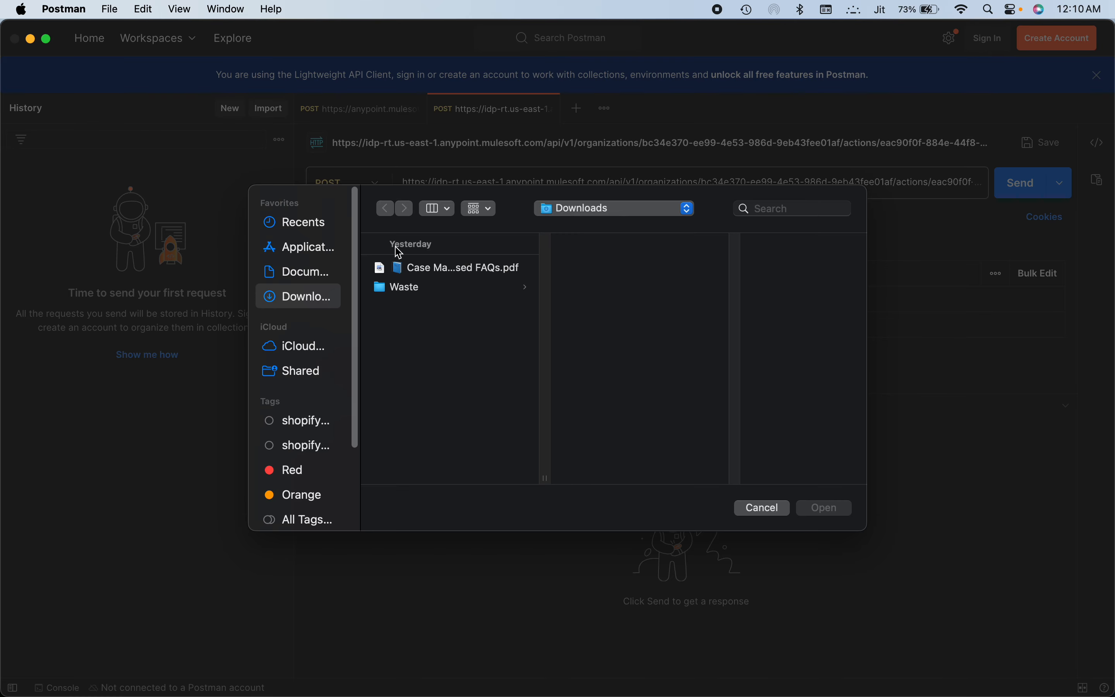
{"action": "left_click", "coordinate": [645, 213]}
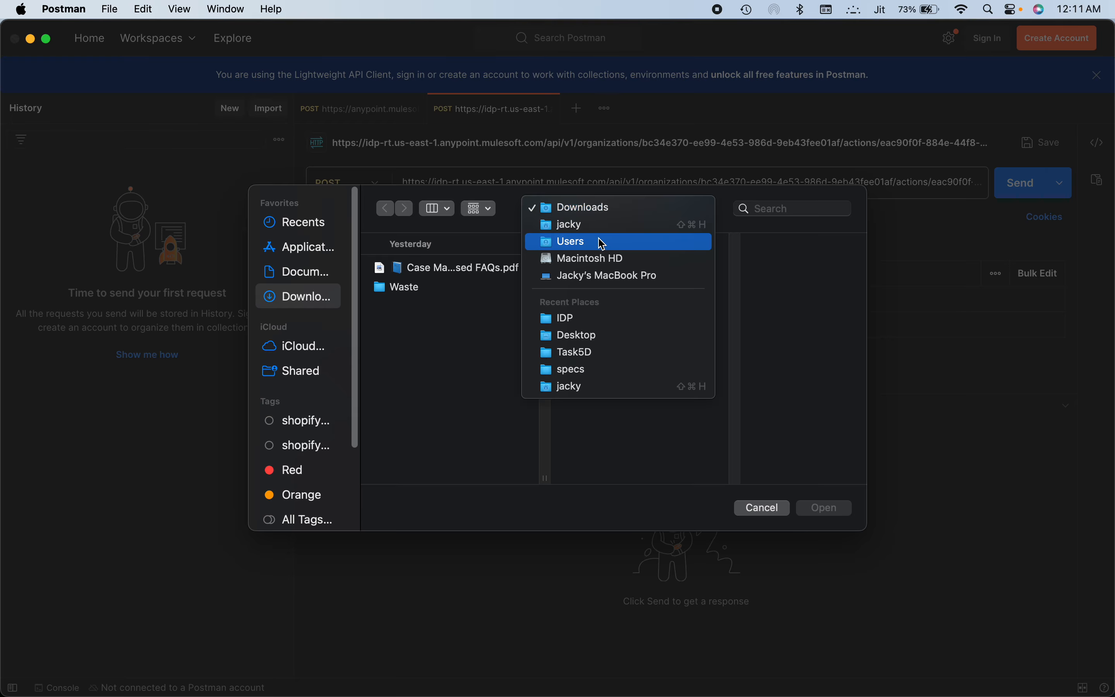
{"action": "left_click", "coordinate": [602, 225]}
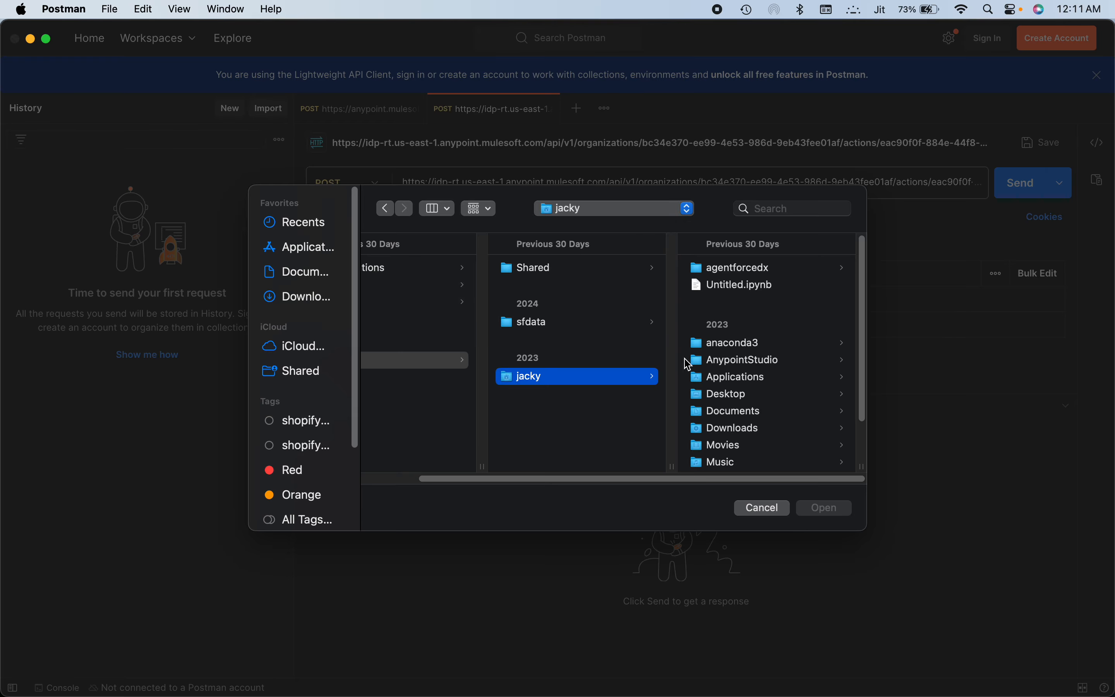
{"action": "left_click", "coordinate": [723, 393]}
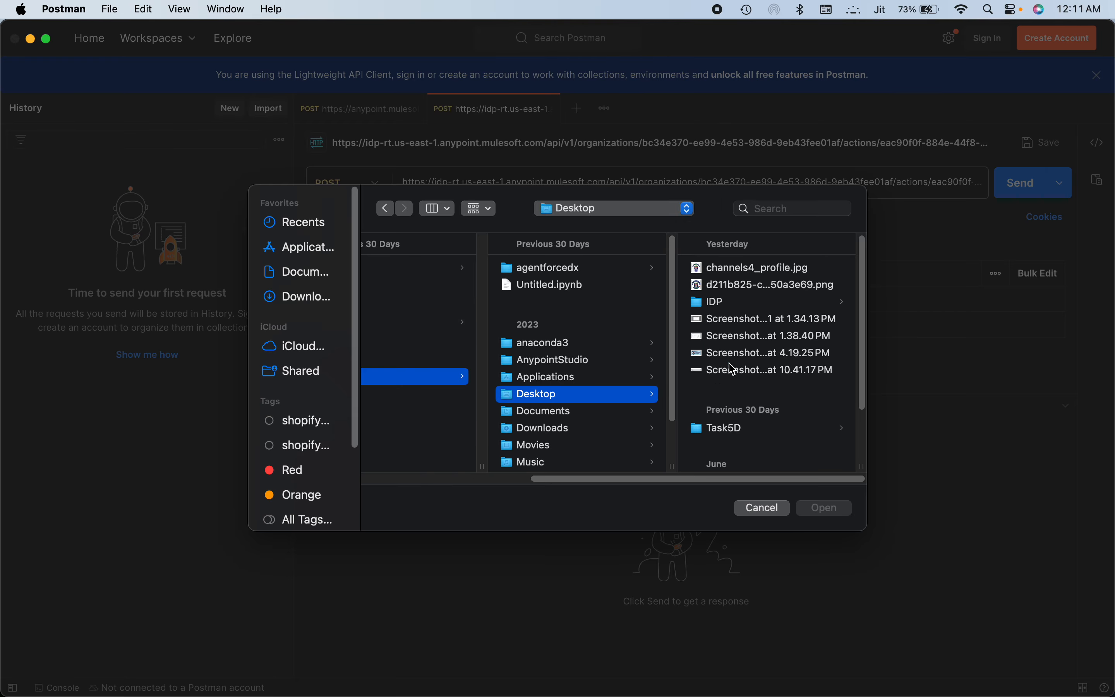
{"action": "left_click", "coordinate": [712, 302]}
{"action": "left_click", "coordinate": [567, 284]}
{"action": "left_click", "coordinate": [822, 508]}
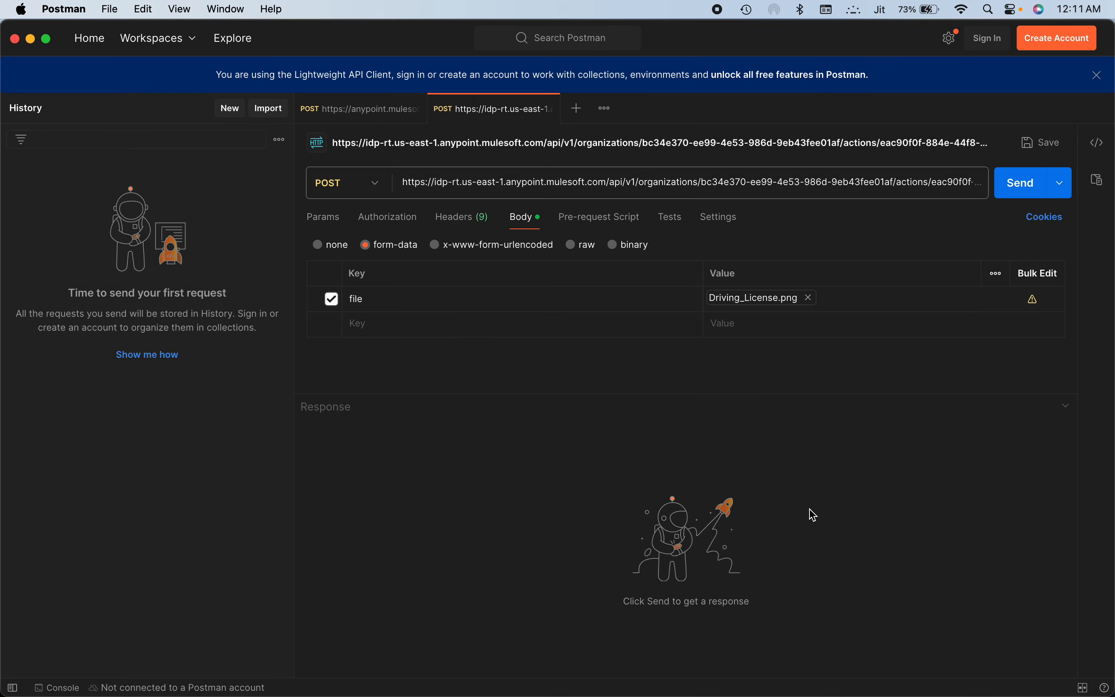
{"action": "left_click", "coordinate": [1024, 196]}
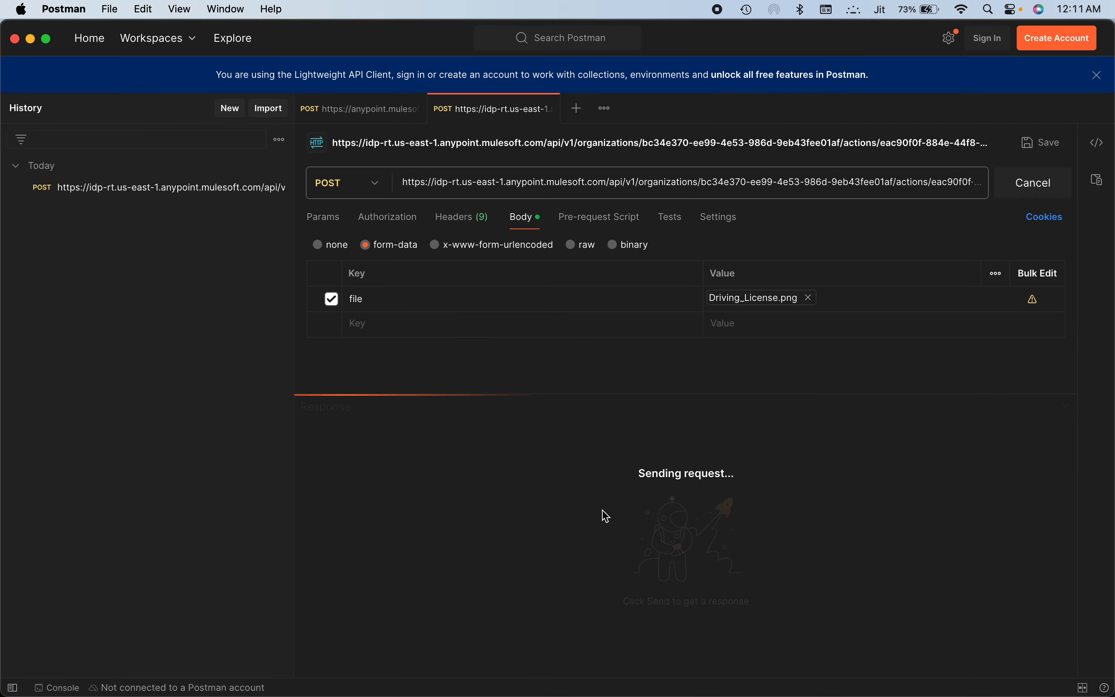
Bring up the OAuth token request, then in Anypoint Access Management's Connected Apps copy the client ID of IDPDemoApp
{"action": "left_click", "coordinate": [362, 110]}
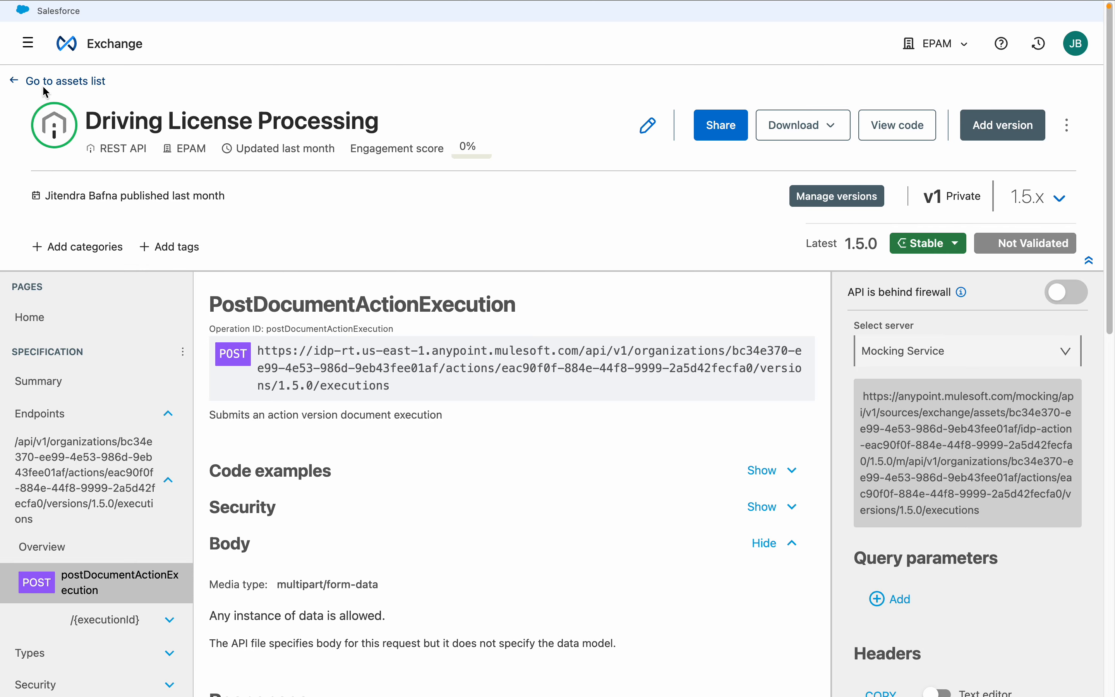
{"action": "left_click", "coordinate": [29, 44]}
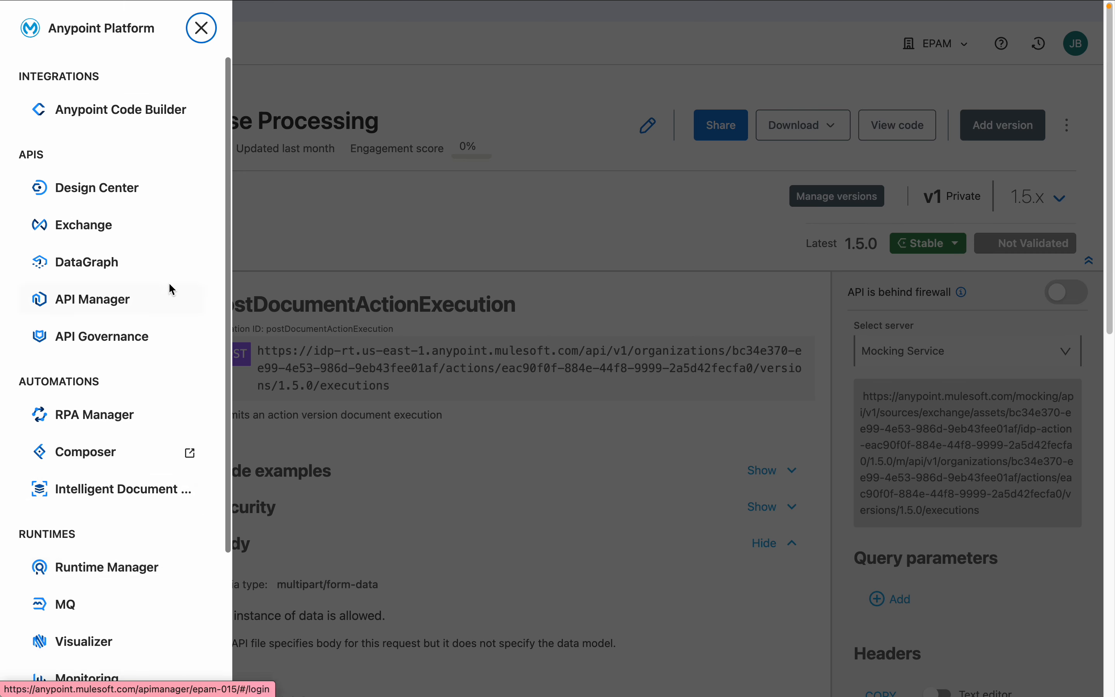
{"action": "left_click", "coordinate": [229, 633]}
{"action": "left_click", "coordinate": [98, 570]}
{"action": "left_click", "coordinate": [68, 335]}
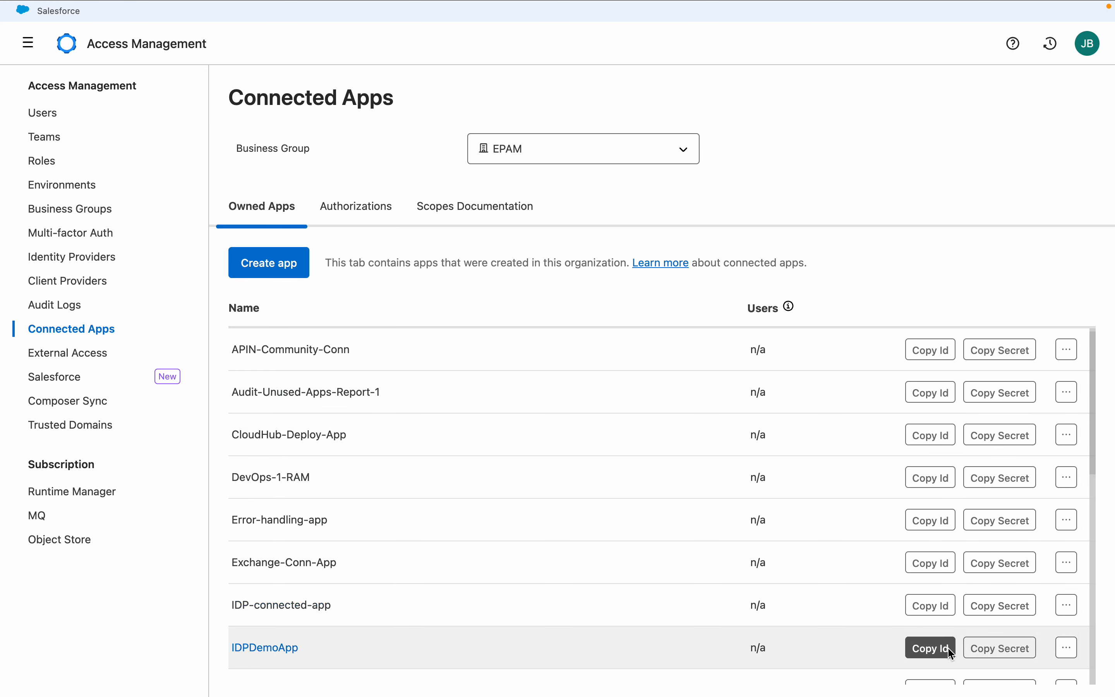
{"action": "left_click", "coordinate": [948, 648]}
Switch to Postman, paste the connected app's client ID and client secret into the token request body, and send it
{"action": "mouse_move", "coordinate": [851, 695]}
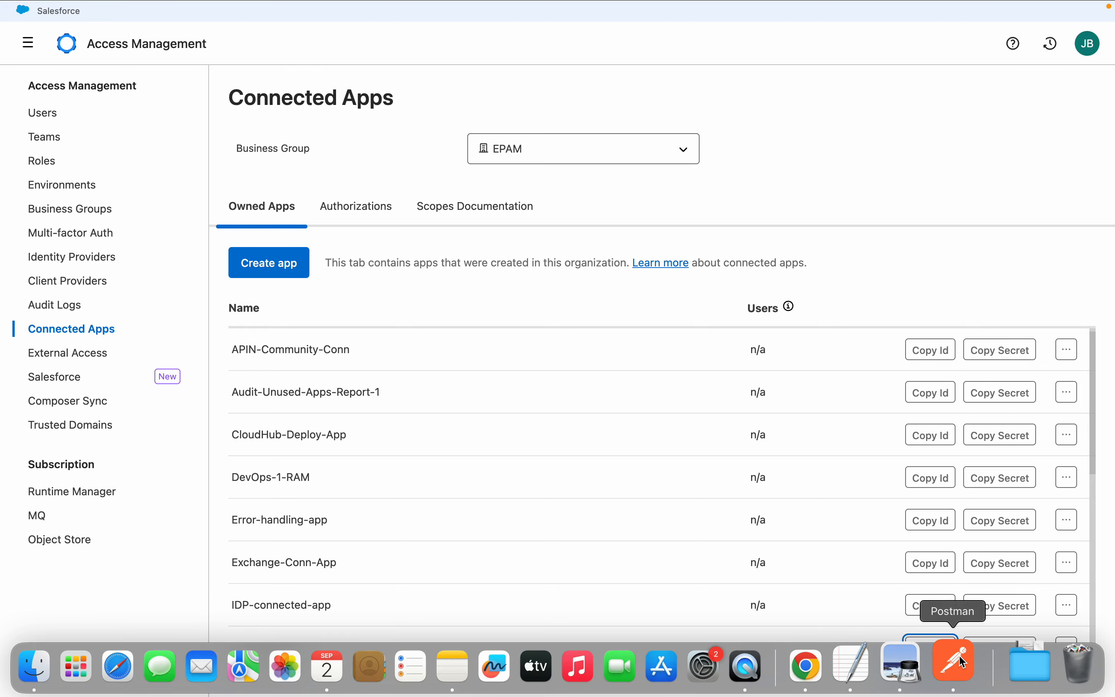
{"action": "left_click", "coordinate": [951, 664]}
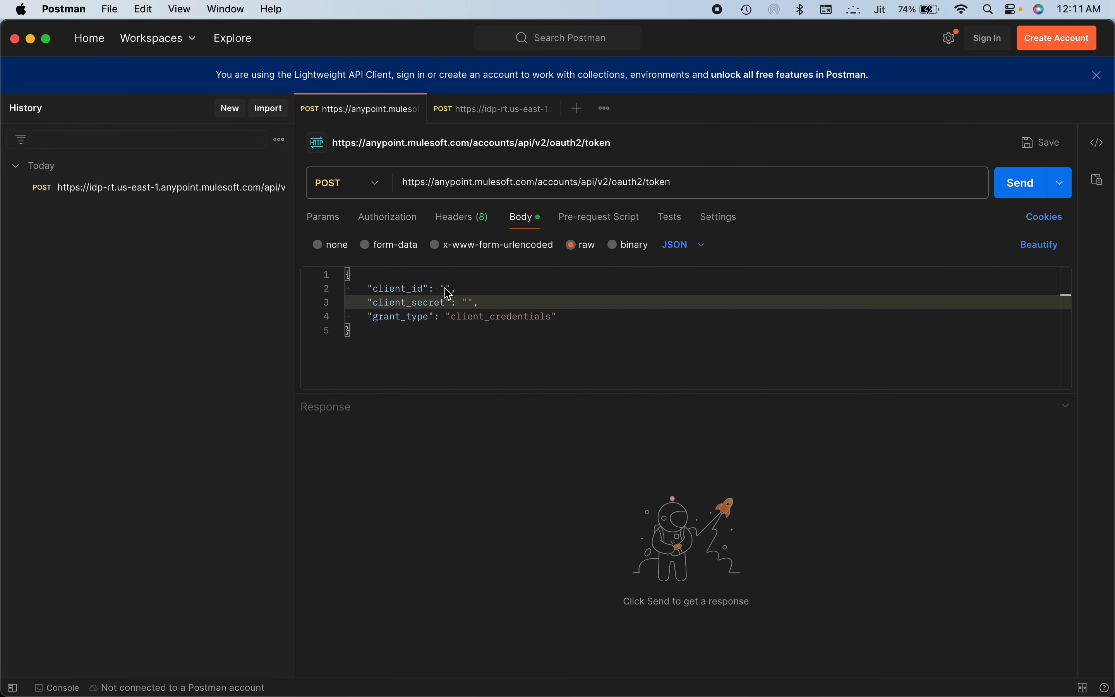
{"action": "left_click", "coordinate": [445, 289]}
{"action": "key", "text": "super+v"}
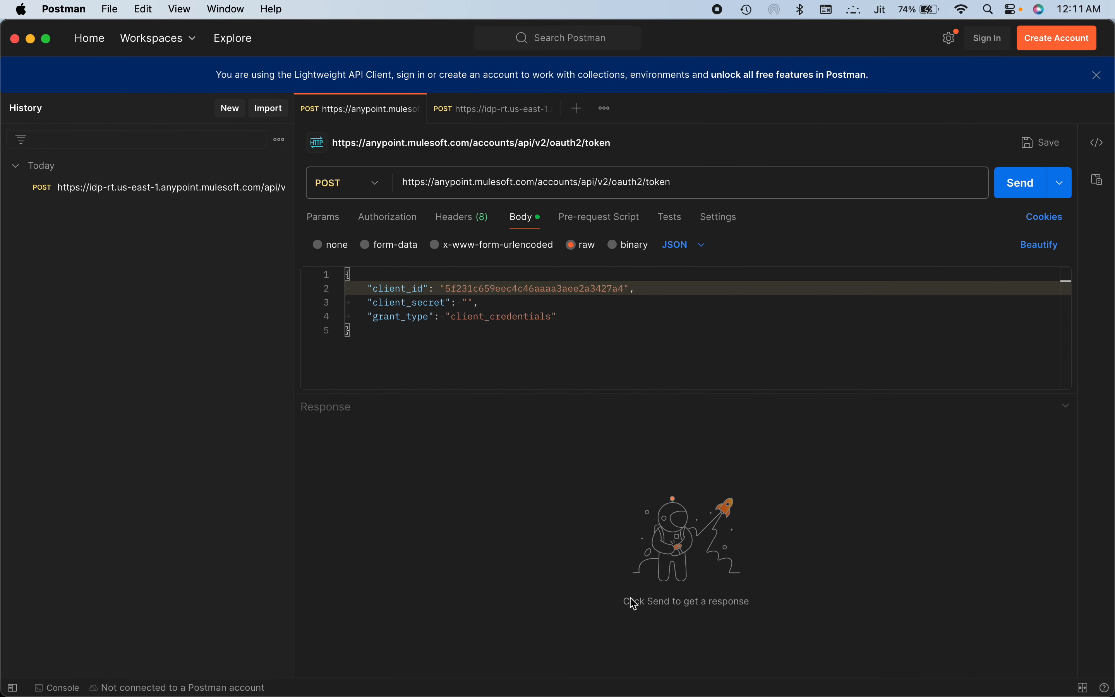
{"action": "mouse_move", "coordinate": [540, 694]}
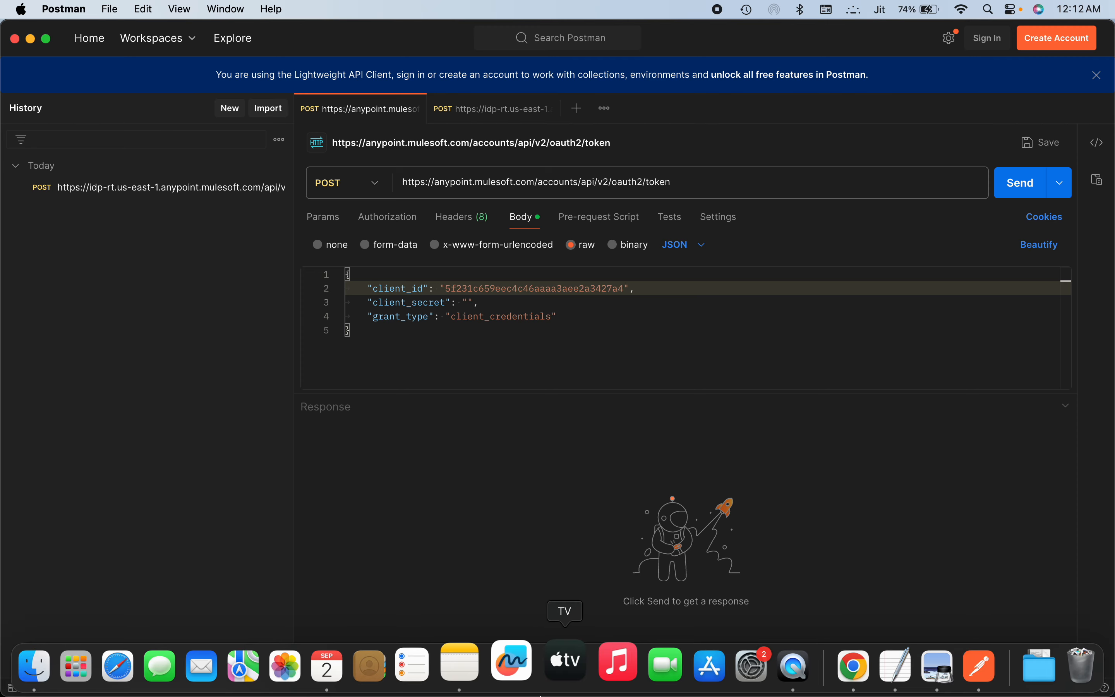
{"action": "left_click", "coordinate": [467, 302]}
{"action": "key", "text": "super+v"}
{"action": "left_click", "coordinate": [1021, 182]}
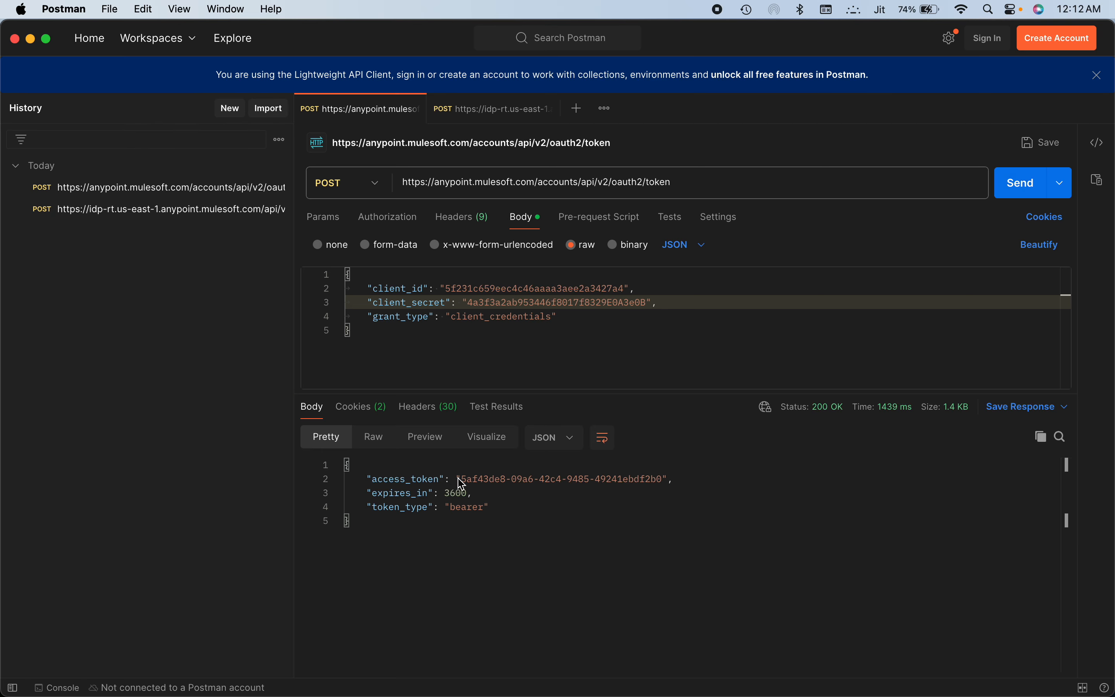
Copy the returned access token, replace the bearer token in the idp-rt request's Authorization header with it, and resend the request
{"action": "left_click_drag", "start_coordinate": [461, 479], "coordinate": [666, 483]}
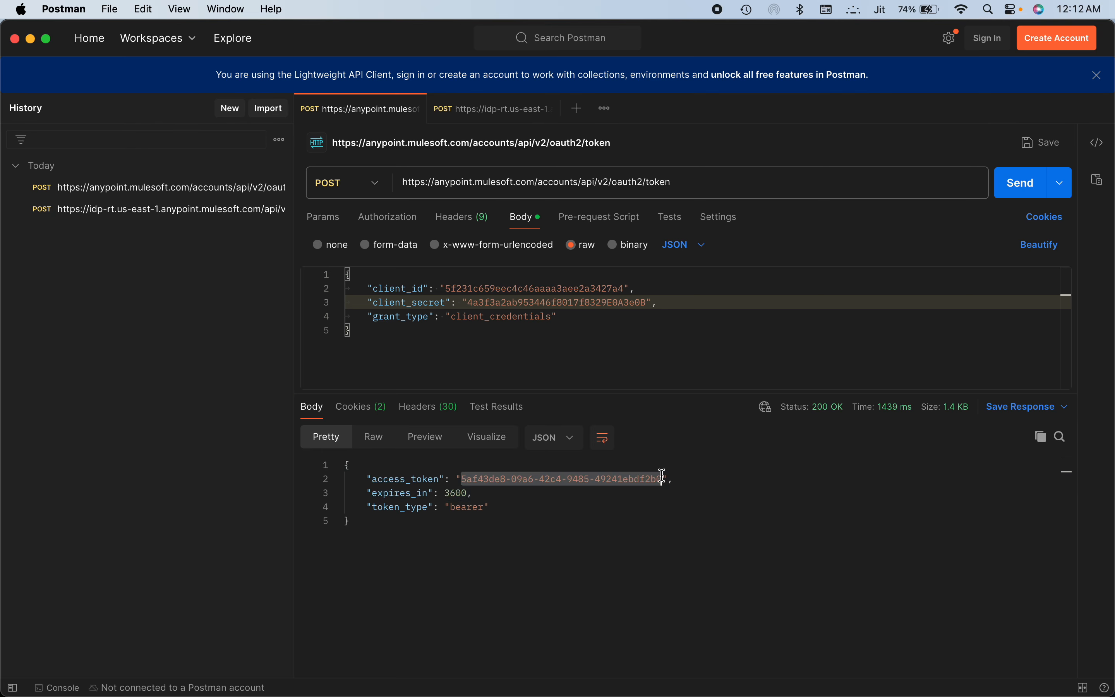
{"action": "left_click", "coordinate": [485, 111]}
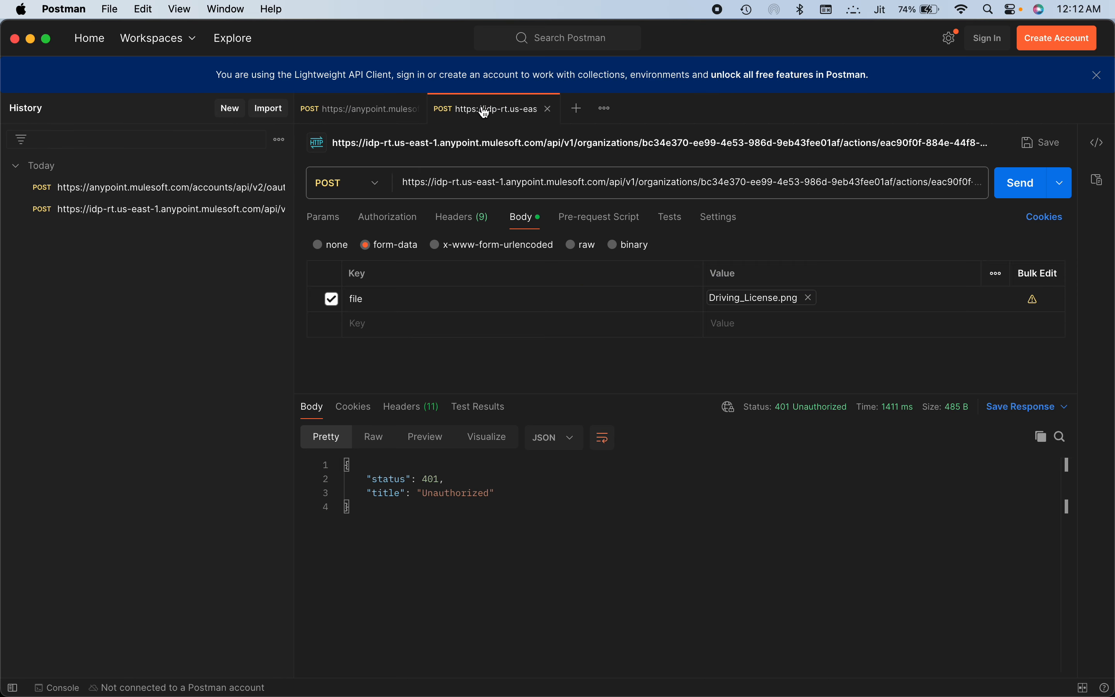
{"action": "left_click", "coordinate": [468, 232]}
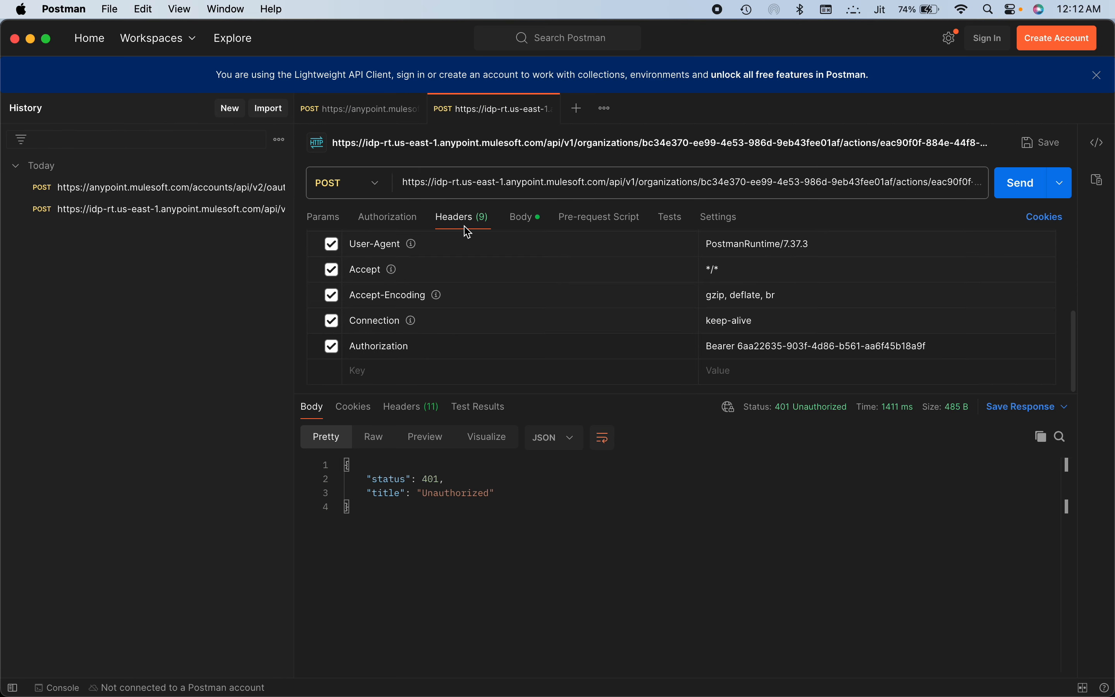
{"action": "left_click", "coordinate": [950, 353]}
{"action": "left_click_drag", "start_coordinate": [948, 349], "coordinate": [739, 351]}
{"action": "key", "text": "super+v"}
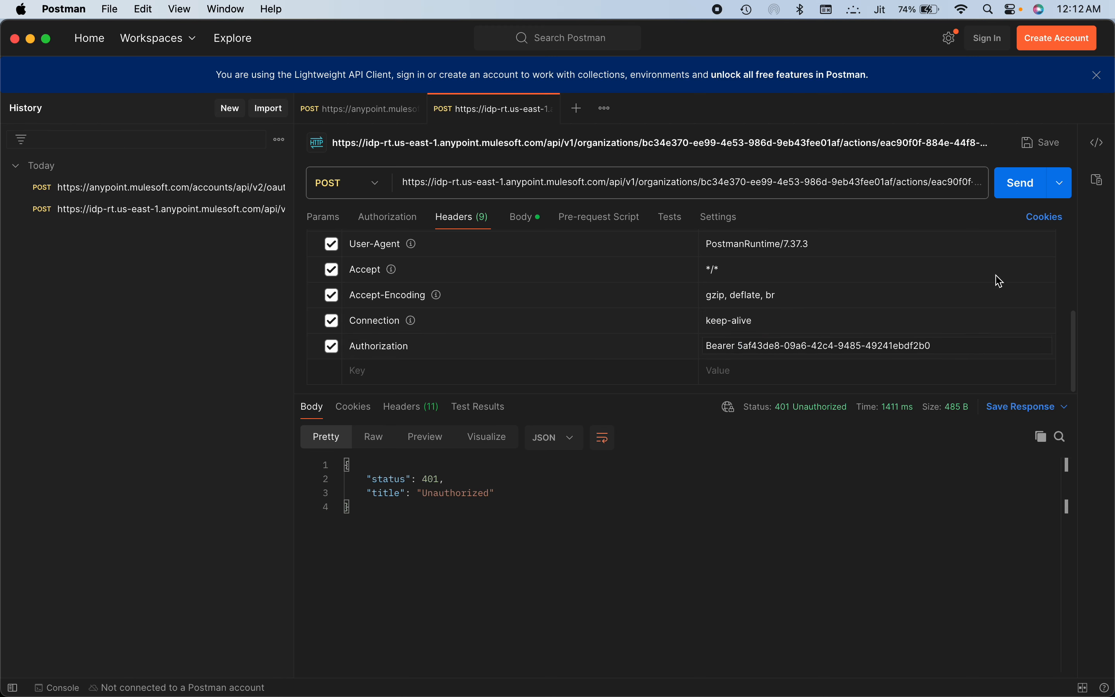
{"action": "left_click", "coordinate": [1018, 189]}
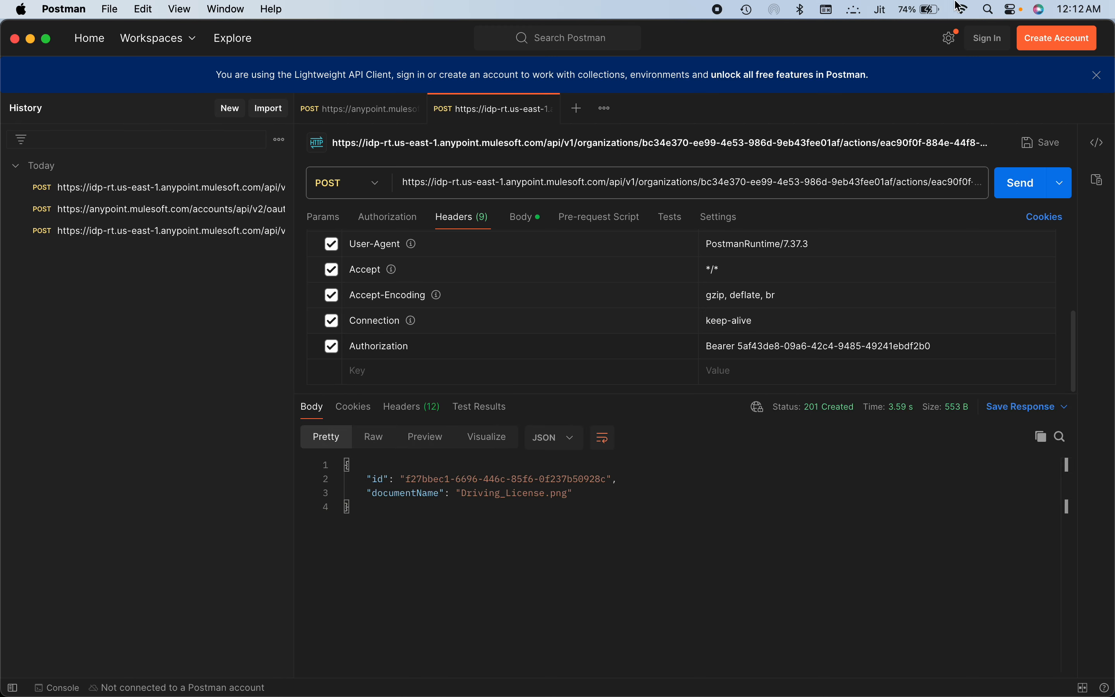
Copy the POST request's executions URL into a new GET request and append a slash to it
{"action": "left_click", "coordinate": [764, 184]}
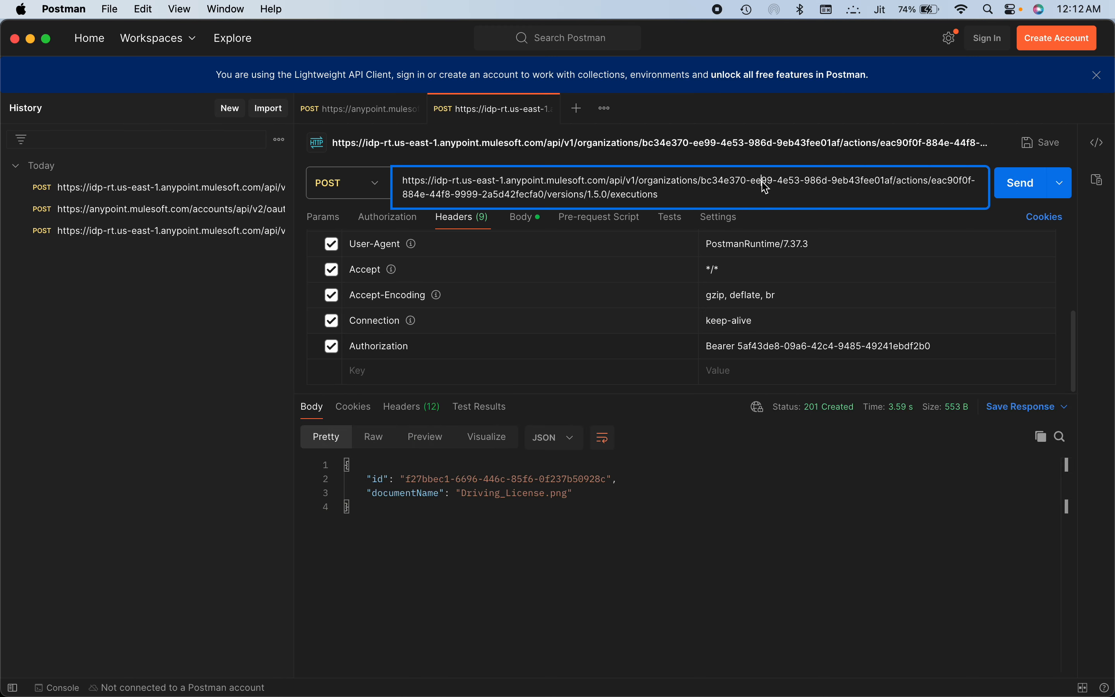
{"action": "key", "text": "super+a"}
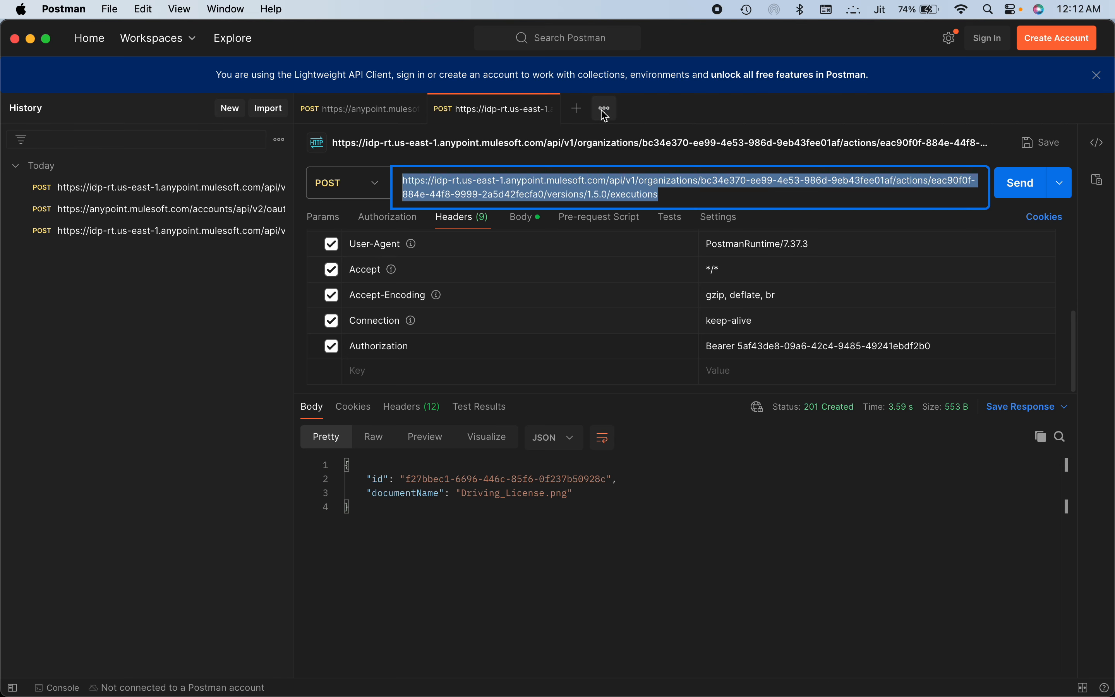
{"action": "left_click", "coordinate": [577, 109]}
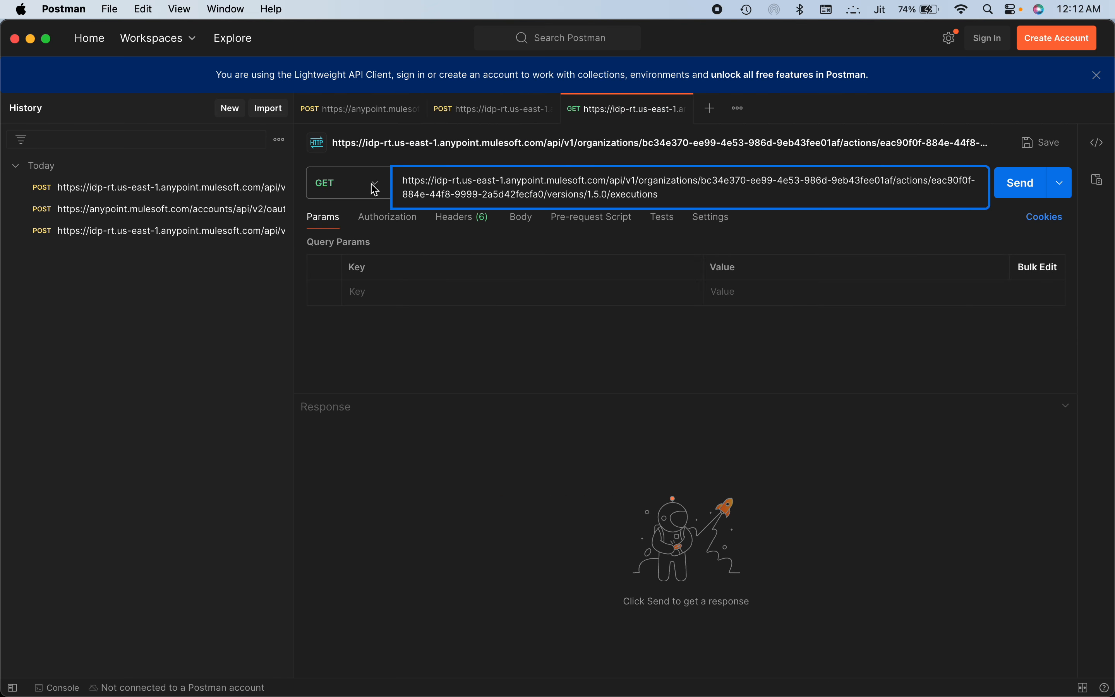
{"action": "type", "text": "/"}
Copy the execution ID from the POST response and add it to the end of the GET request's URL
{"action": "left_click", "coordinate": [499, 109]}
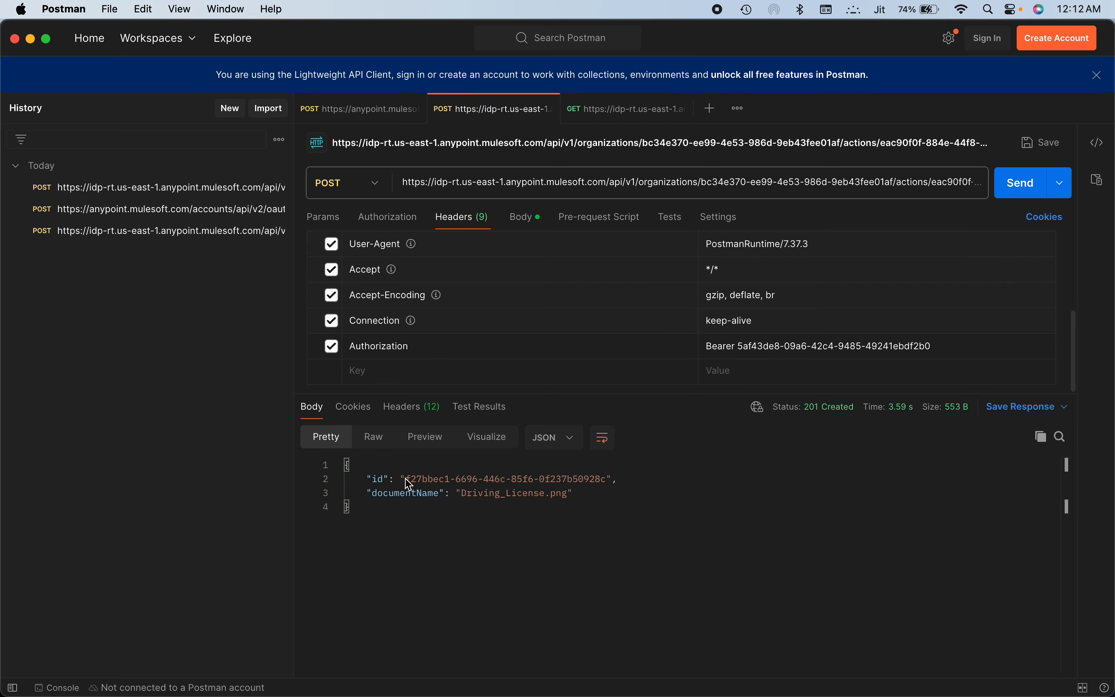
{"action": "left_click_drag", "start_coordinate": [407, 479], "coordinate": [608, 478]}
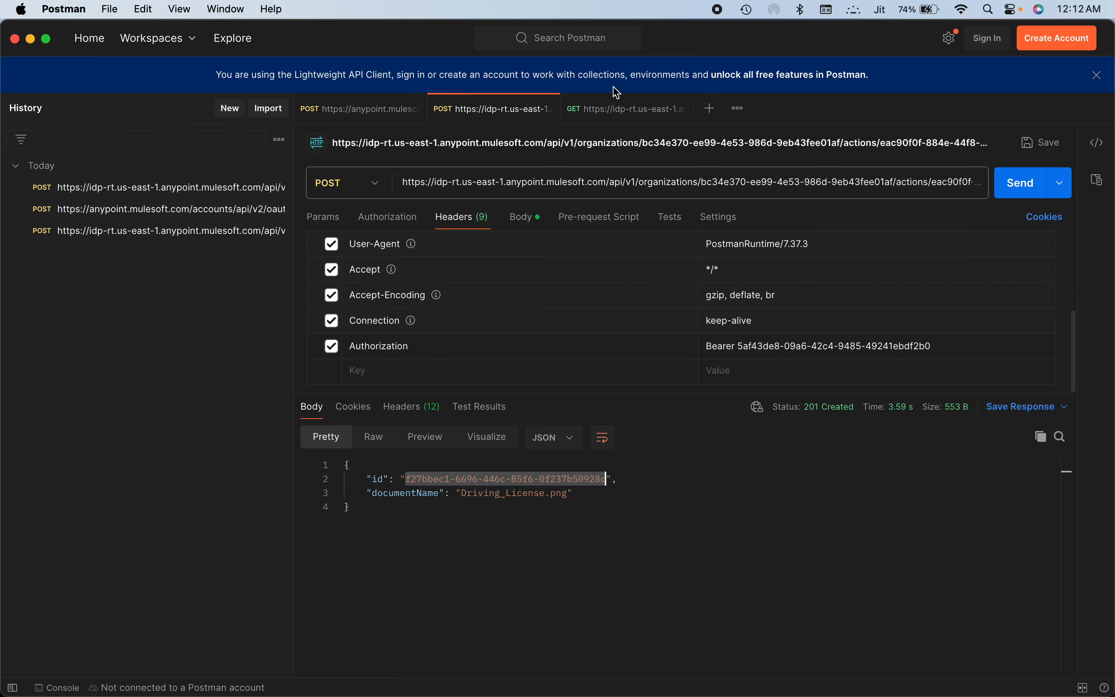
{"action": "left_click", "coordinate": [615, 107]}
{"action": "left_click", "coordinate": [872, 196]}
{"action": "key", "text": "super+v"}
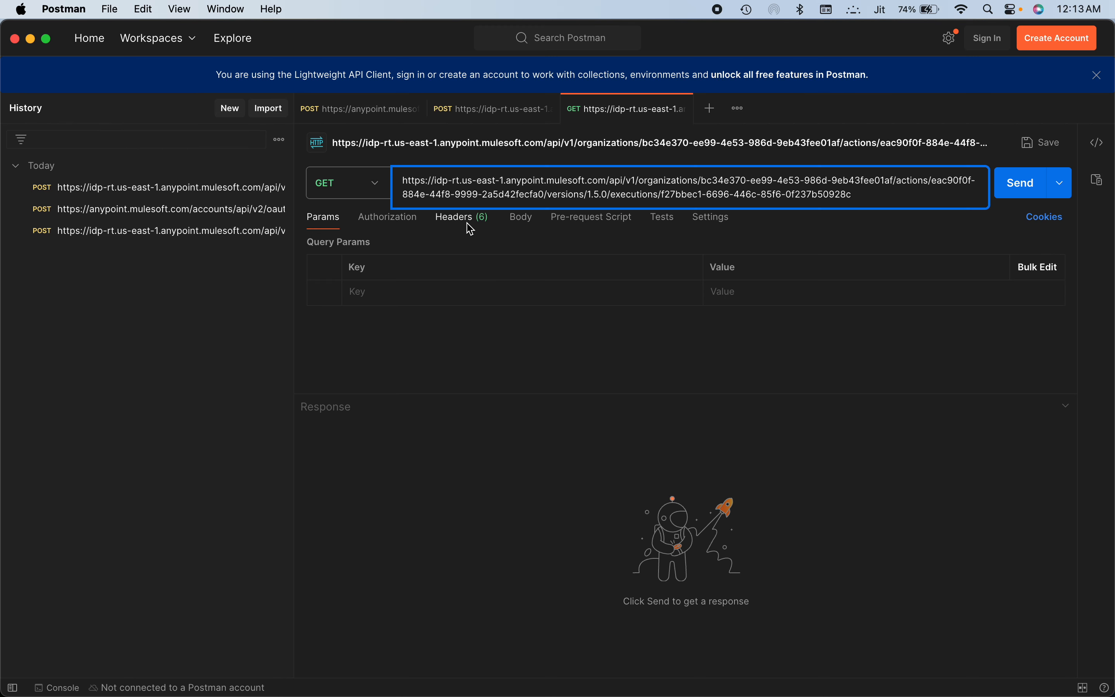
Add an Authorization header to the GET request with the bearer token copied from the POST request, and send it
{"action": "left_click", "coordinate": [467, 218]}
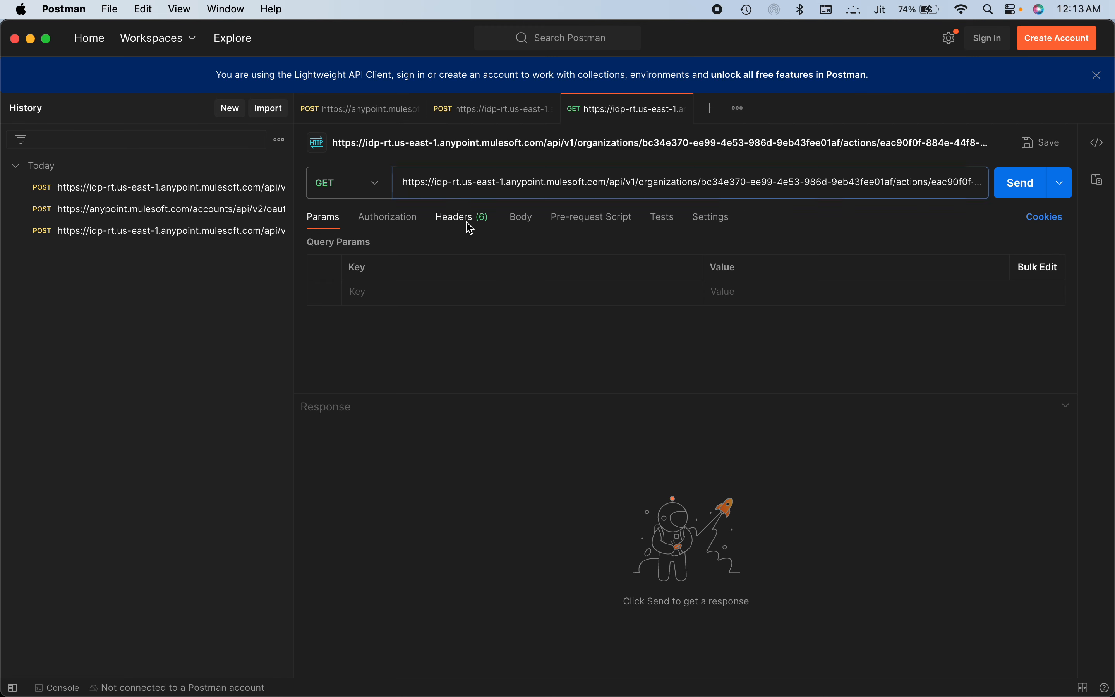
{"action": "left_click", "coordinate": [501, 121]}
{"action": "left_click", "coordinate": [976, 353]}
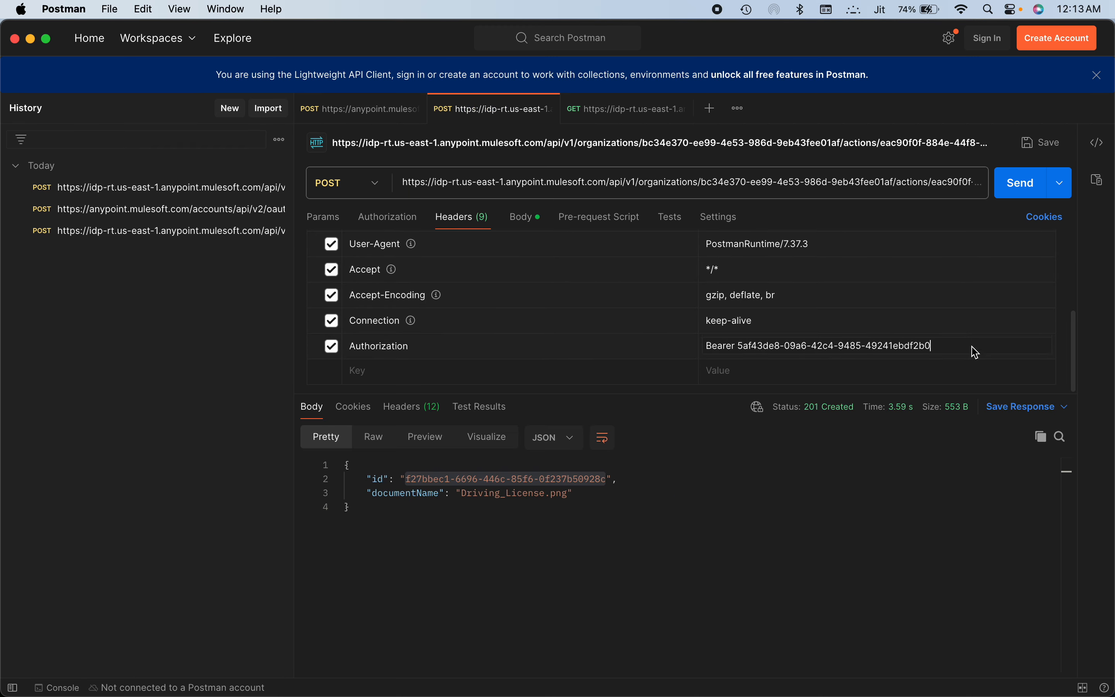
{"action": "left_click", "coordinate": [627, 108]}
{"action": "left_click", "coordinate": [359, 364]}
{"action": "type", "text": "Aut"}
{"action": "left_click", "coordinate": [367, 388]}
{"action": "left_click", "coordinate": [760, 366]}
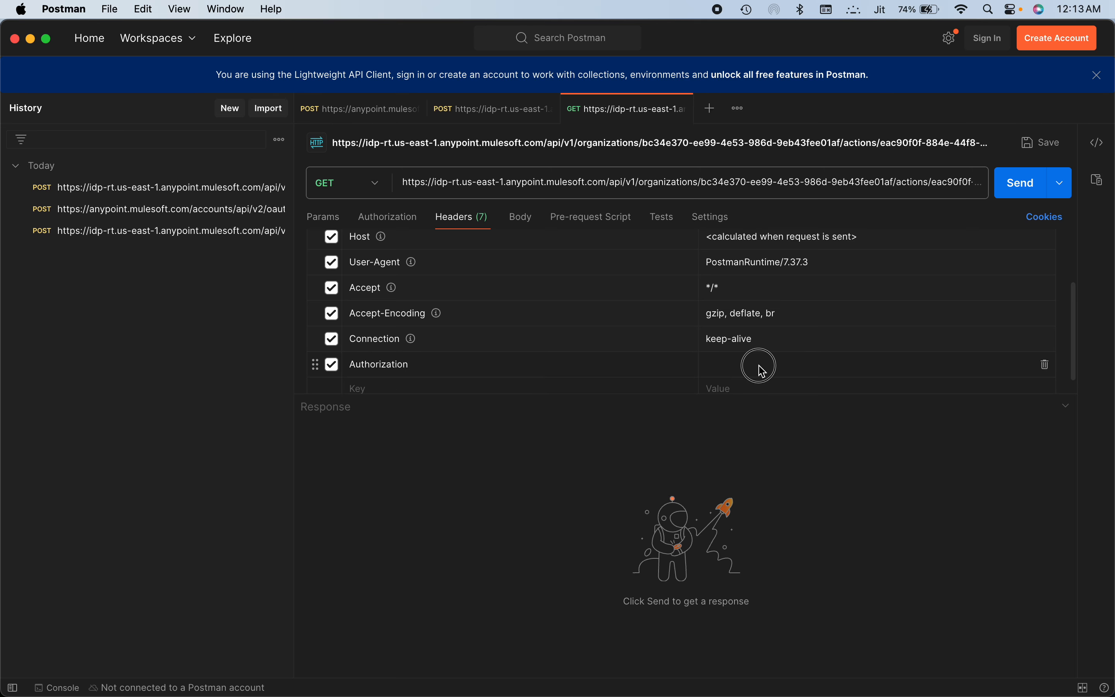
{"action": "key", "text": "super+v"}
{"action": "left_click", "coordinate": [1020, 184]}
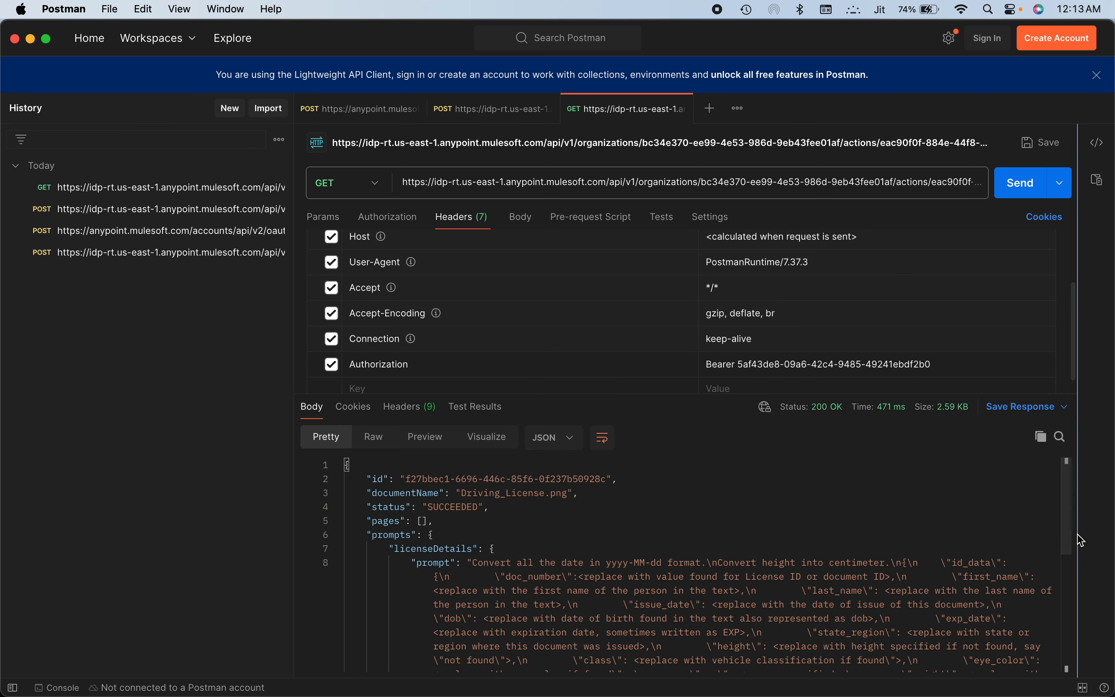
Examine the response body returned for the execution and select all of its text
{"action": "scroll", "coordinate": [1073, 537], "scroll_direction": "down", "scroll_amount": 10}
{"action": "left_click_drag", "start_coordinate": [418, 625], "coordinate": [398, 470]}
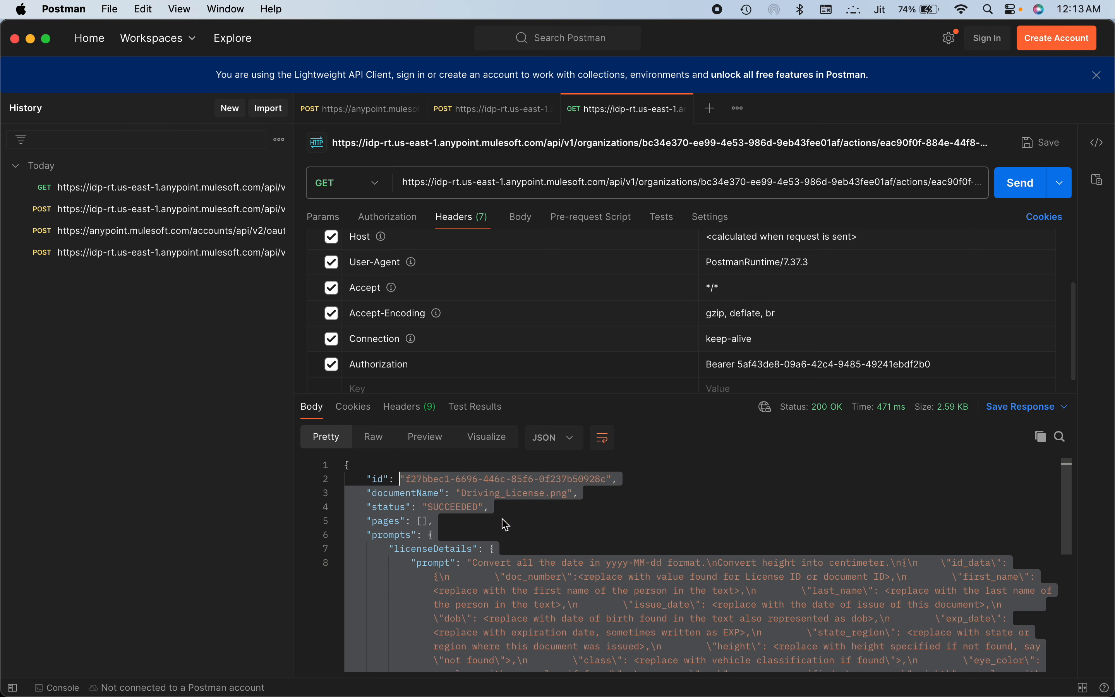
{"action": "left_click", "coordinate": [635, 558]}
{"action": "key", "text": "super+a"}
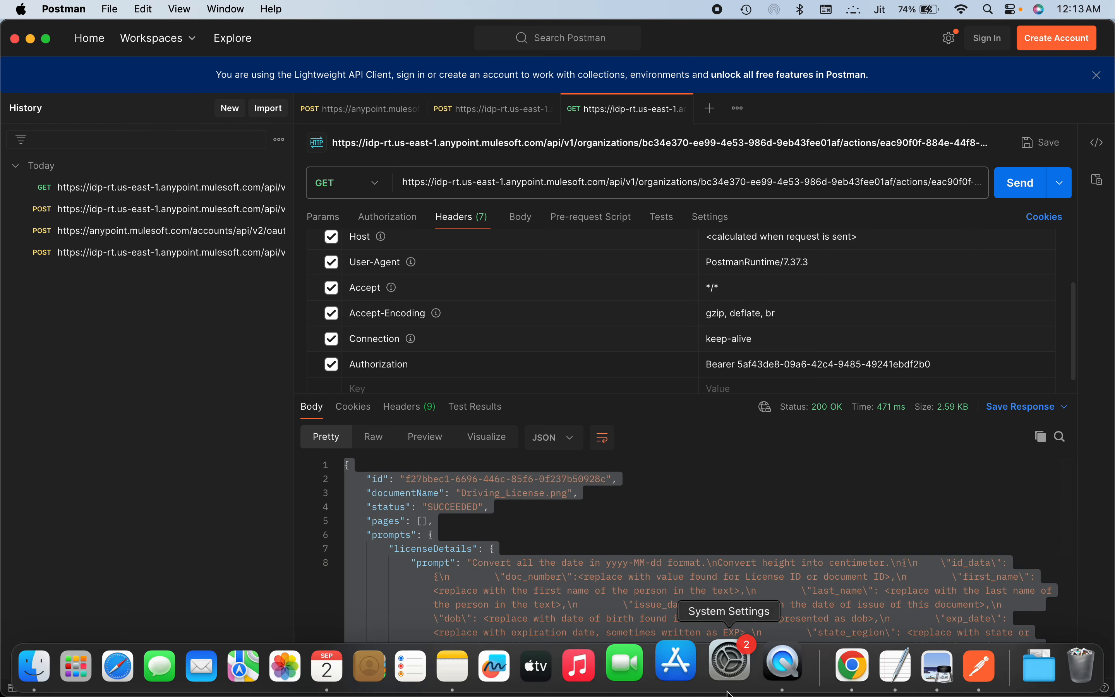
{"action": "left_click", "coordinate": [849, 664]}
{"action": "left_click", "coordinate": [863, 677]}
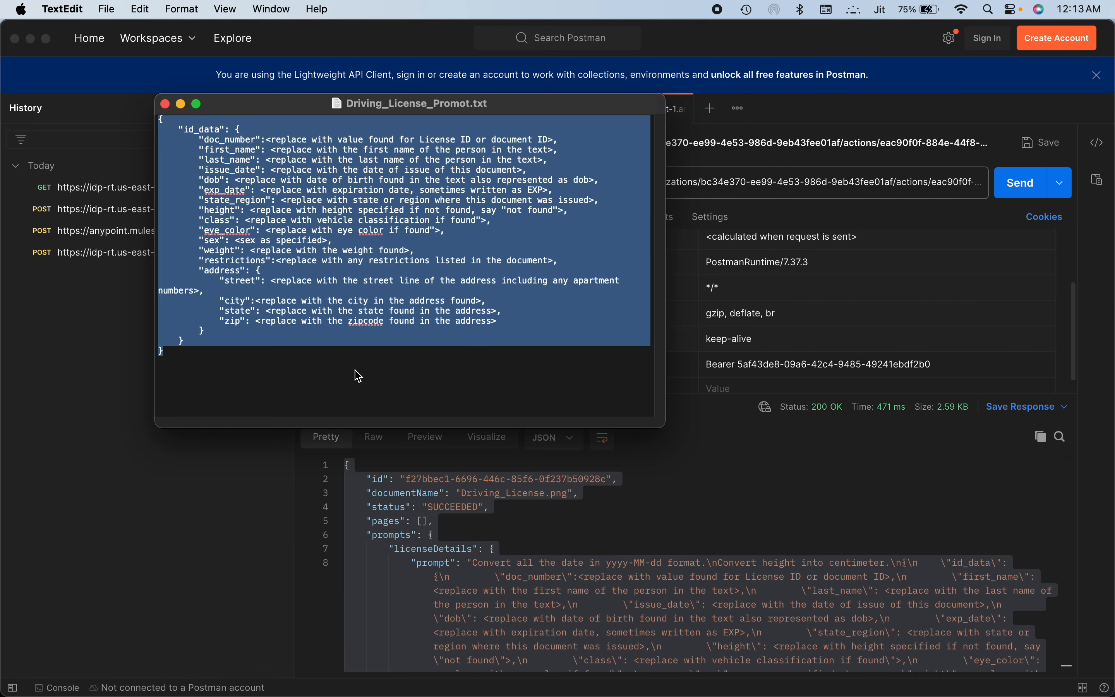
{"action": "left_click", "coordinate": [336, 362]}
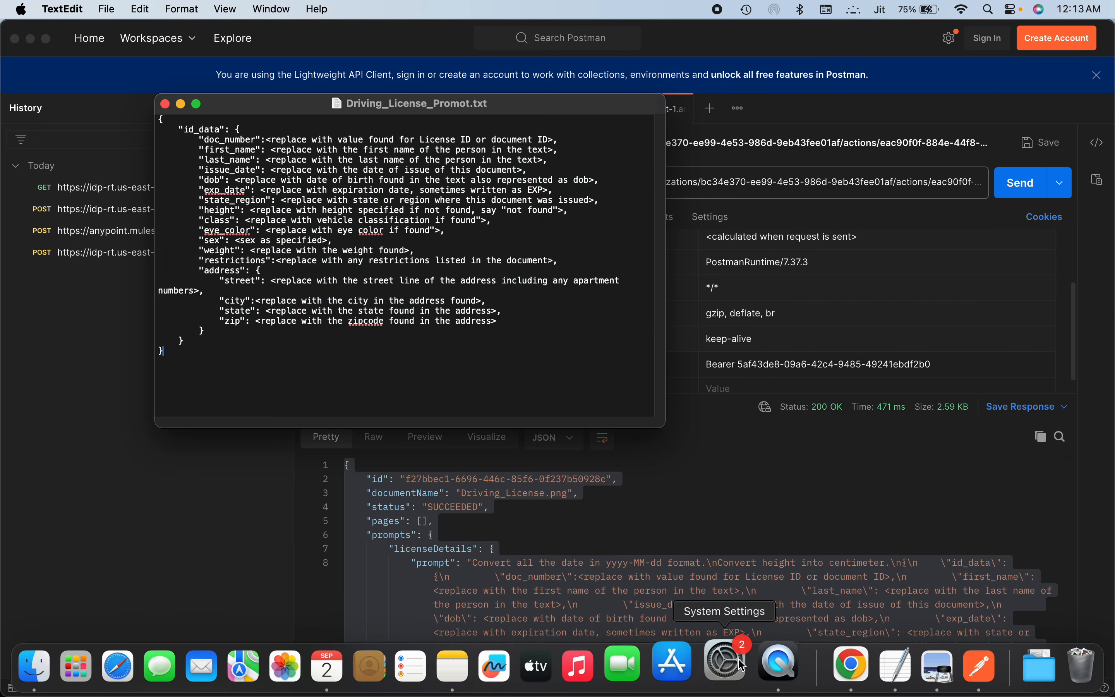
Switch to Chrome and open the Driving License Processing document action from the Document Actions list for editing
{"action": "left_click", "coordinate": [826, 677]}
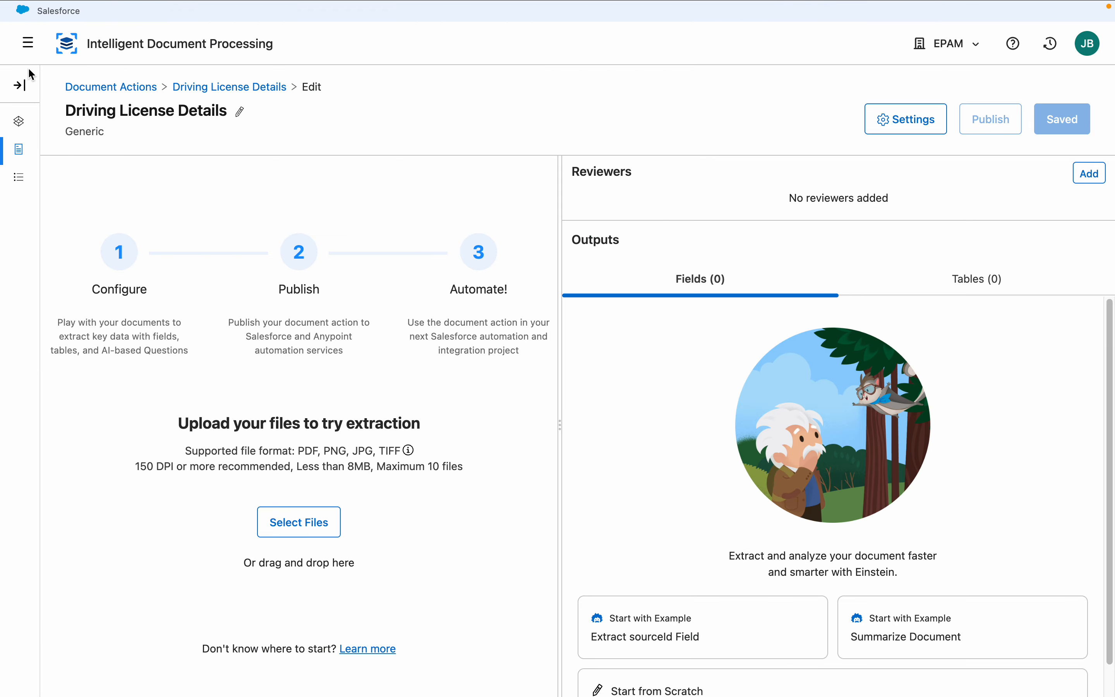
{"action": "left_click", "coordinate": [108, 87]}
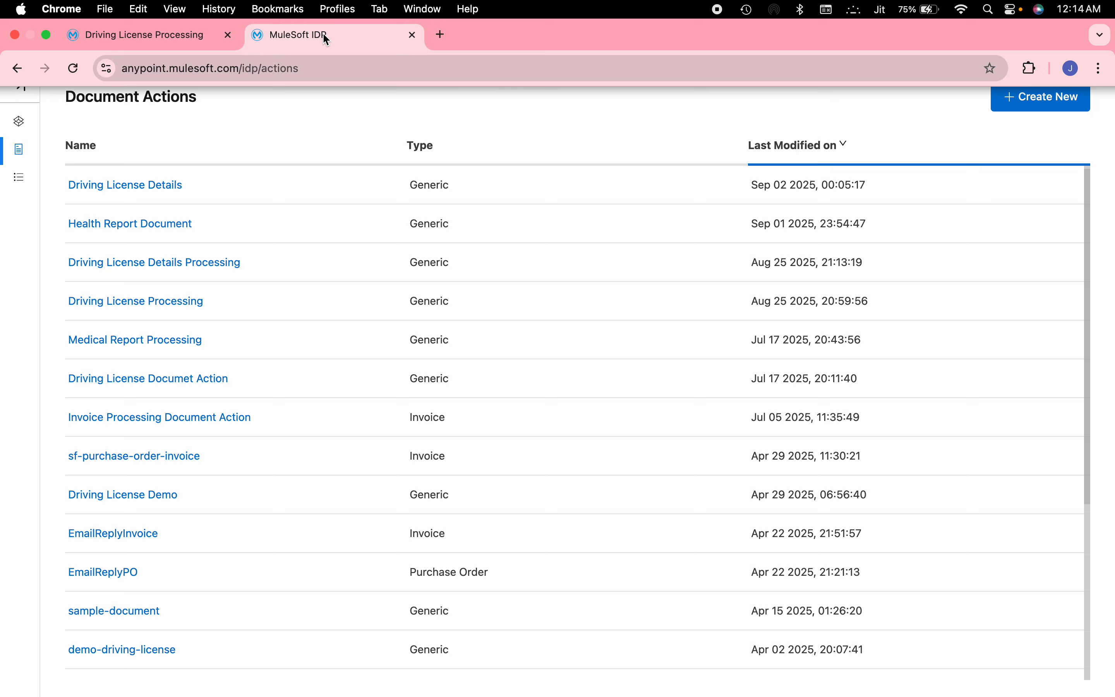
{"action": "left_click", "coordinate": [154, 301]}
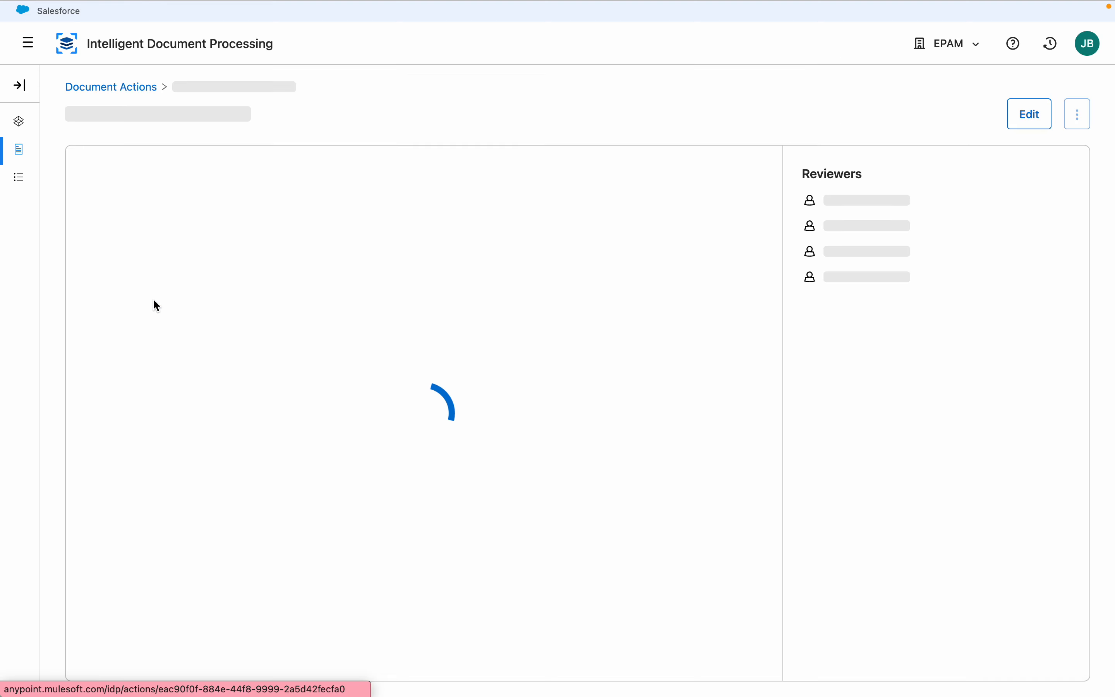
{"action": "left_click", "coordinate": [1021, 115]}
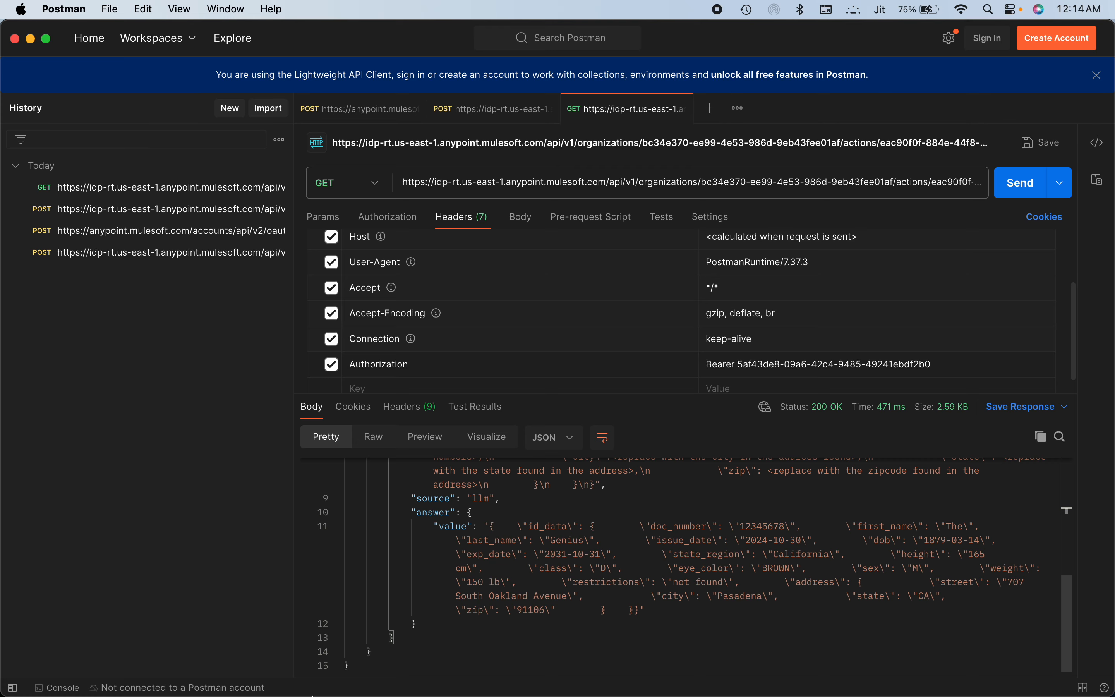
Return to Chrome, edit the licenseDetails output, and add "Convert weight into KG." after the height conversion in its instruction
{"action": "mouse_move", "coordinate": [599, 692]}
{"action": "left_click", "coordinate": [819, 666]}
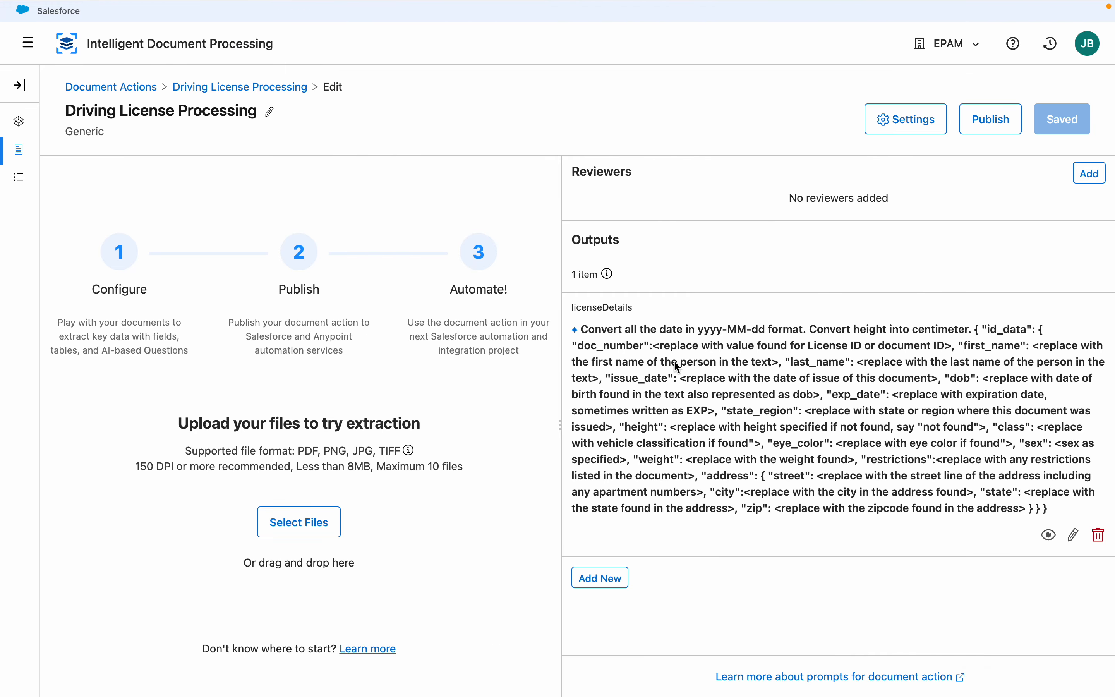
{"action": "left_click", "coordinate": [1073, 534]}
{"action": "left_click", "coordinate": [697, 393]}
Add the line "bmiIndex": "<Calculate BMI Index>", between the restrictions and address entries in the licenseDetails instruction
{"action": "key", "text": "Down"}
{"action": "key", "text": "Down"}
{"action": "key", "text": "Down"}
{"action": "key", "text": "Down"}
{"action": "key", "text": "Down"}
{"action": "key", "text": "Down"}
{"action": "key", "text": "Down"}
{"action": "key", "text": "Down"}
{"action": "key", "text": "Down"}
{"action": "key", "text": "Down"}
{"action": "key", "text": "Down"}
{"action": "key", "text": "Down"}
{"action": "key", "text": "Down"}
{"action": "key", "text": "Down"}
{"action": "key", "text": "Down"}
{"action": "key", "text": "Down"}
{"action": "key", "text": "Down"}
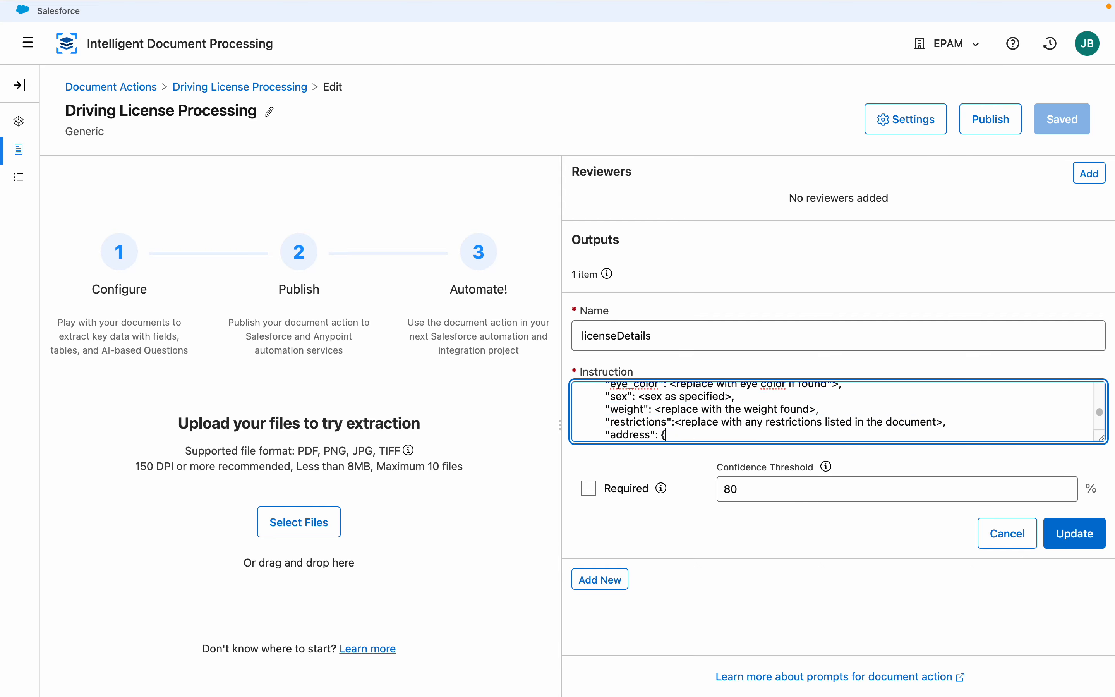
{"action": "key", "text": "Down"}
{"action": "left_click", "coordinate": [972, 410]}
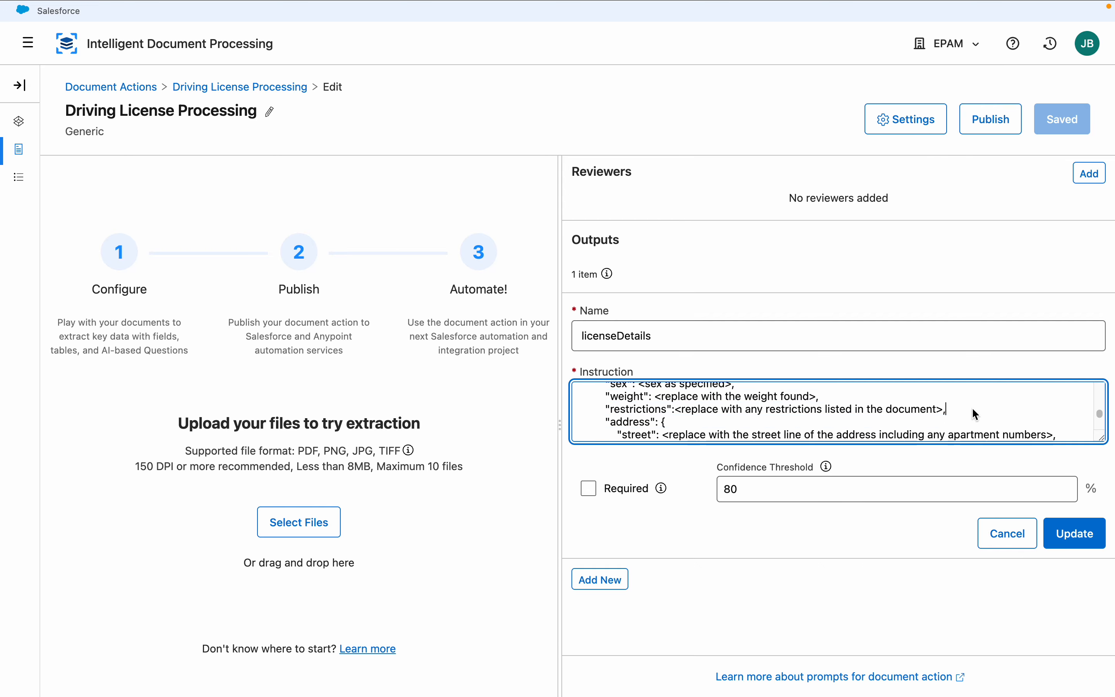
{"action": "key", "text": "Return"}
{"action": "key", "text": "Tab"}
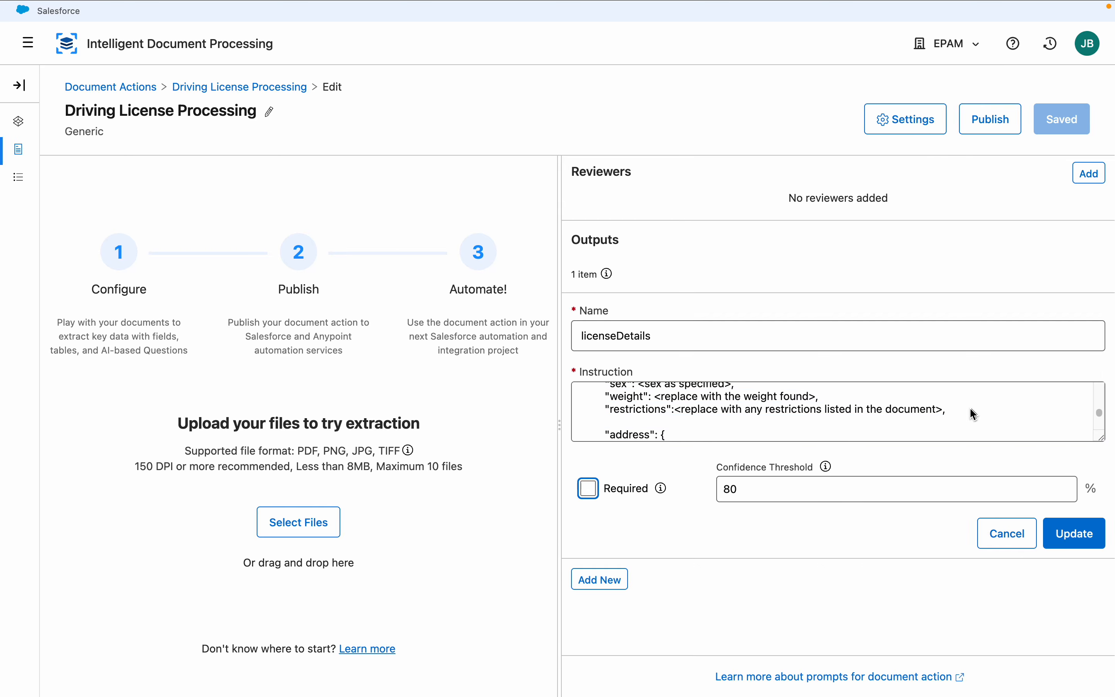
{"action": "key", "text": "shift+Tab"}
{"action": "type", "text": "\"bm"}
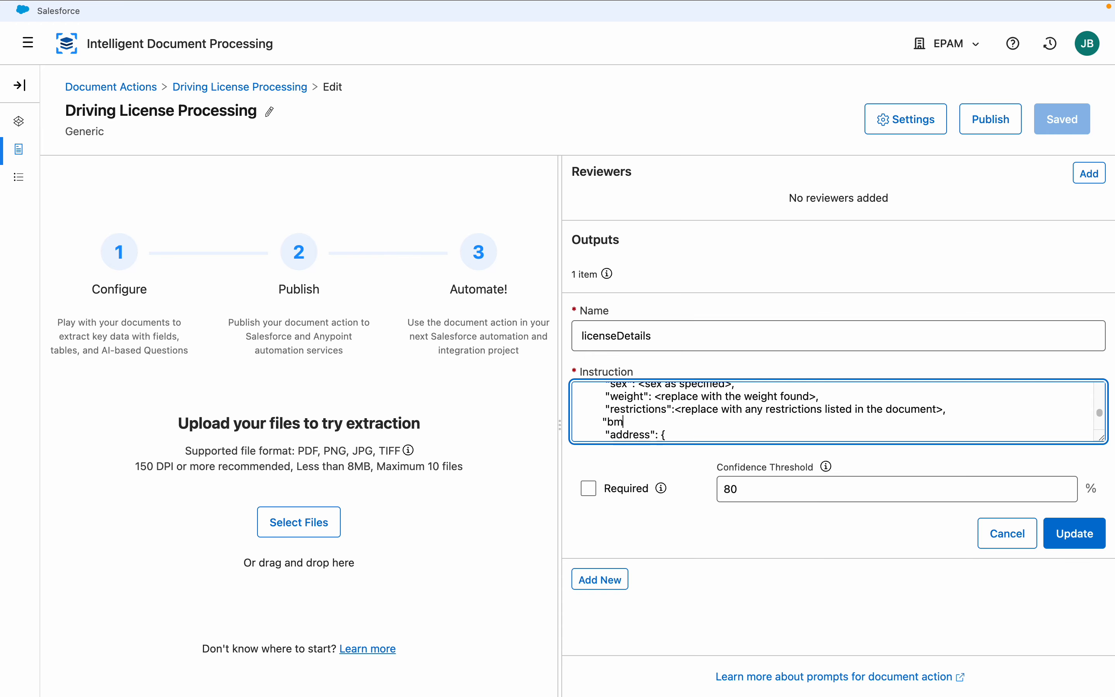
{"action": "type", "text": "iIndex\": \"<Calculate BMI Ind"}
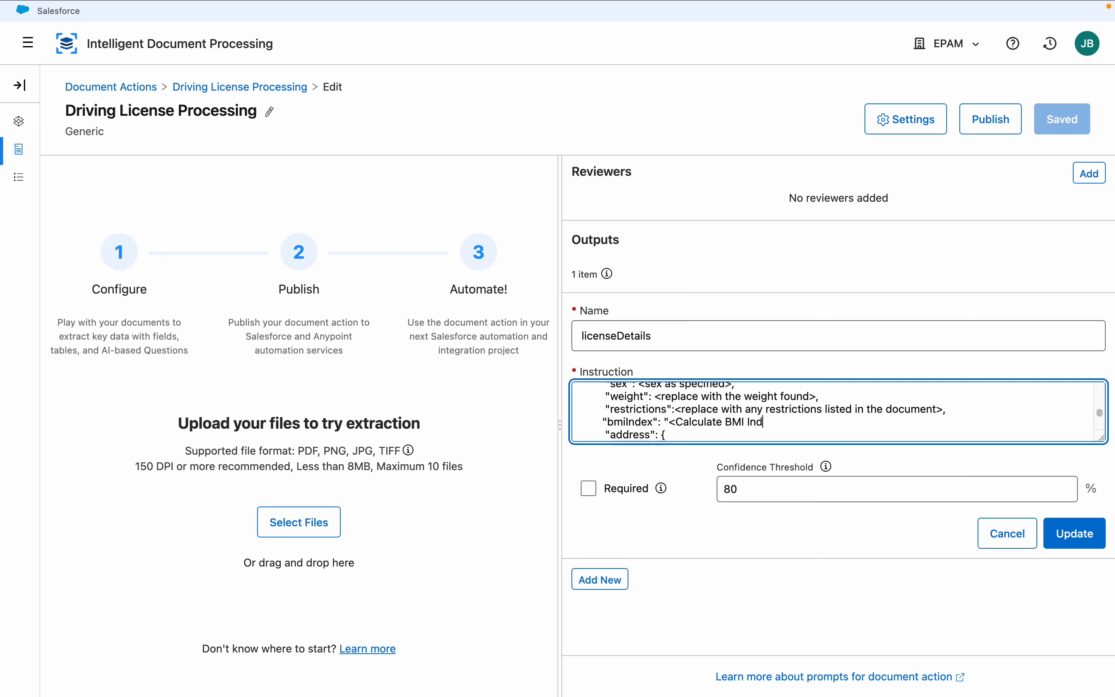
{"action": "type", "text": "ex>\","}
Apply the licenseDetails changes and publish the Driving License Processing document action
{"action": "left_click", "coordinate": [1087, 537]}
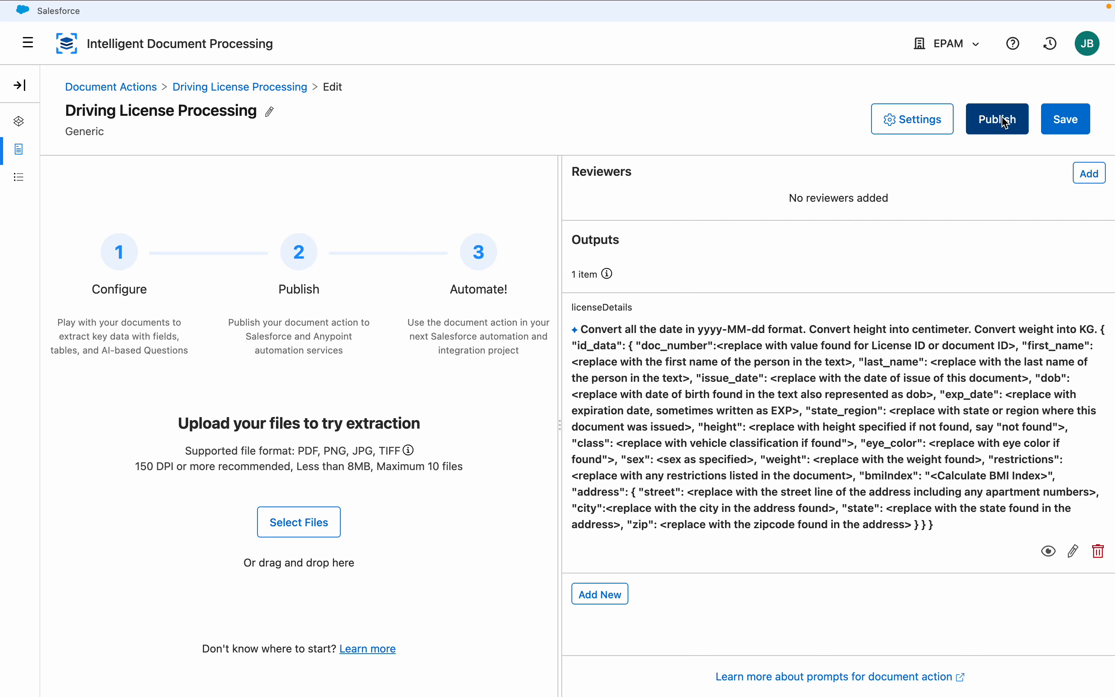
{"action": "left_click", "coordinate": [1014, 119]}
{"action": "left_click", "coordinate": [746, 456]}
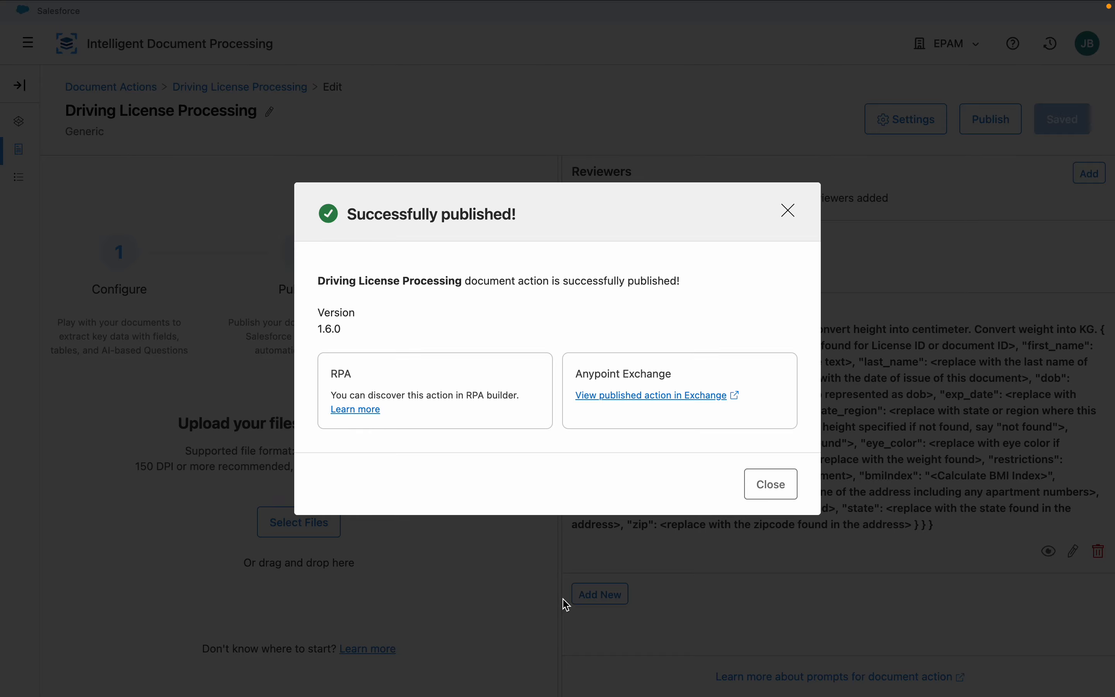
Switch to Postman, change the version in the POST request's URL to 1.6.0, and send the request
{"action": "mouse_move", "coordinate": [461, 664]}
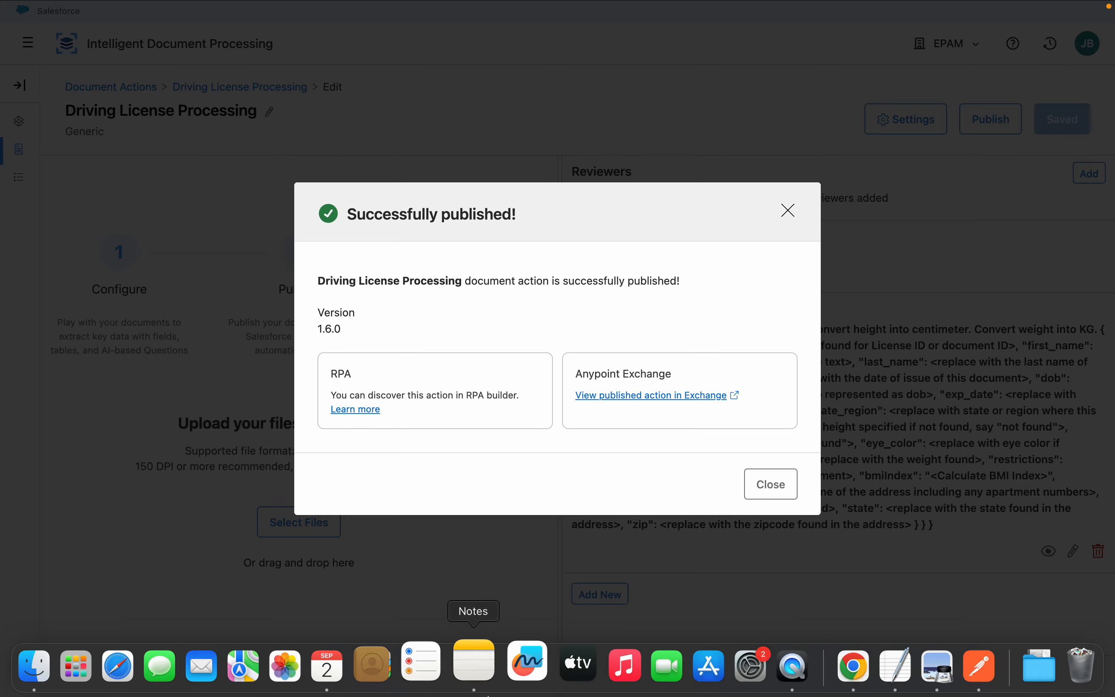
{"action": "left_click", "coordinate": [974, 655]}
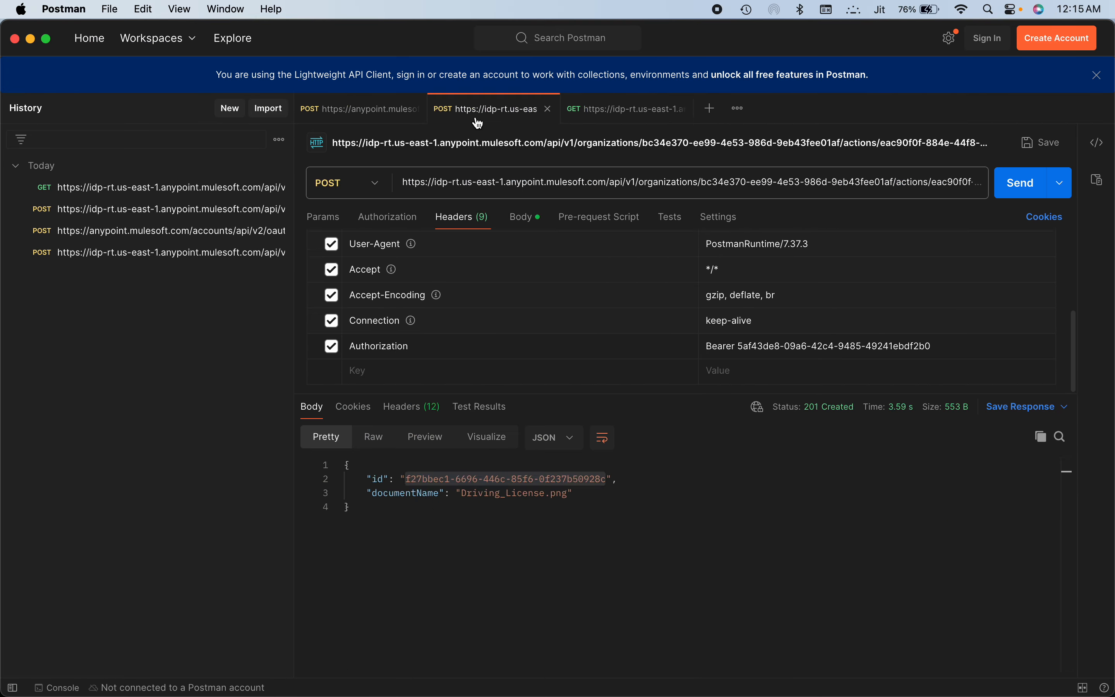
{"action": "left_click", "coordinate": [486, 182]}
{"action": "left_click", "coordinate": [561, 197]}
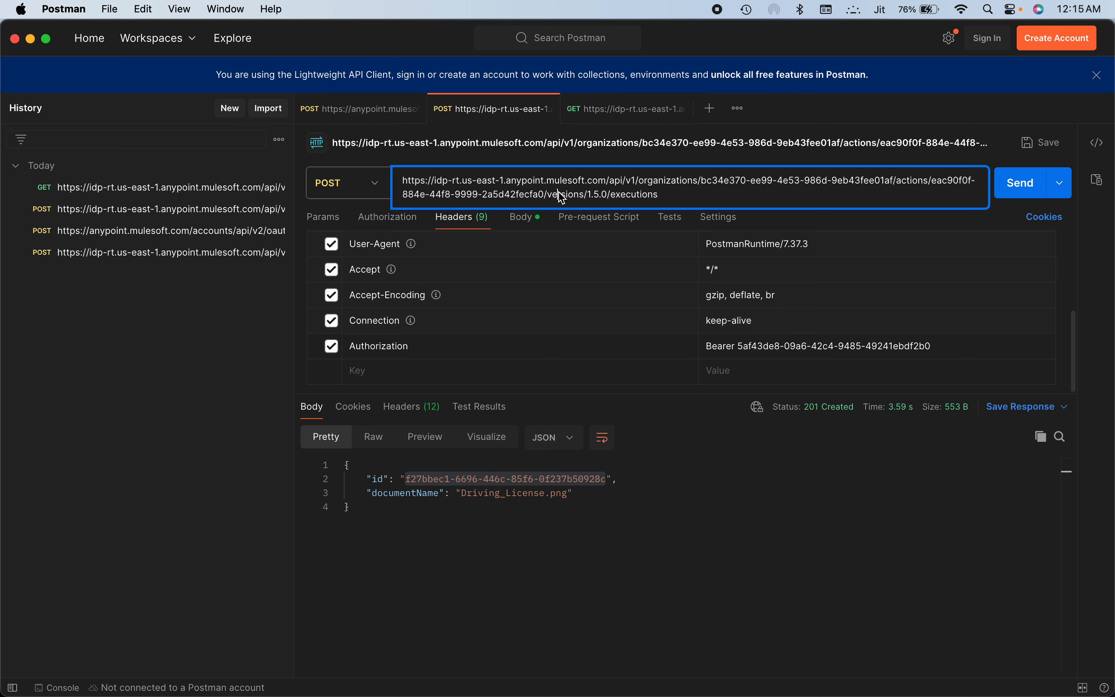
{"action": "left_click", "coordinate": [601, 196]}
{"action": "key", "text": "BackSpace"}
{"action": "type", "text": "6"}
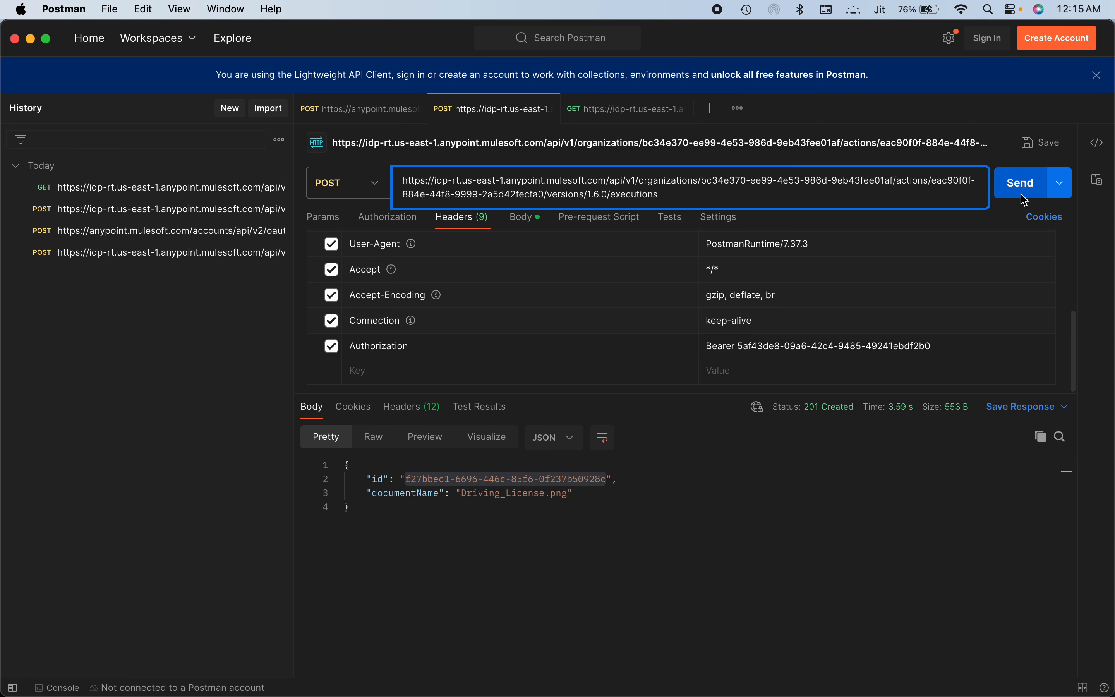
{"action": "left_click", "coordinate": [1021, 183]}
Replace the execution ID in the GET request's URL with the new one from the POST response, and send it
{"action": "left_click_drag", "start_coordinate": [406, 480], "coordinate": [608, 480]}
{"action": "key", "text": "super+c"}
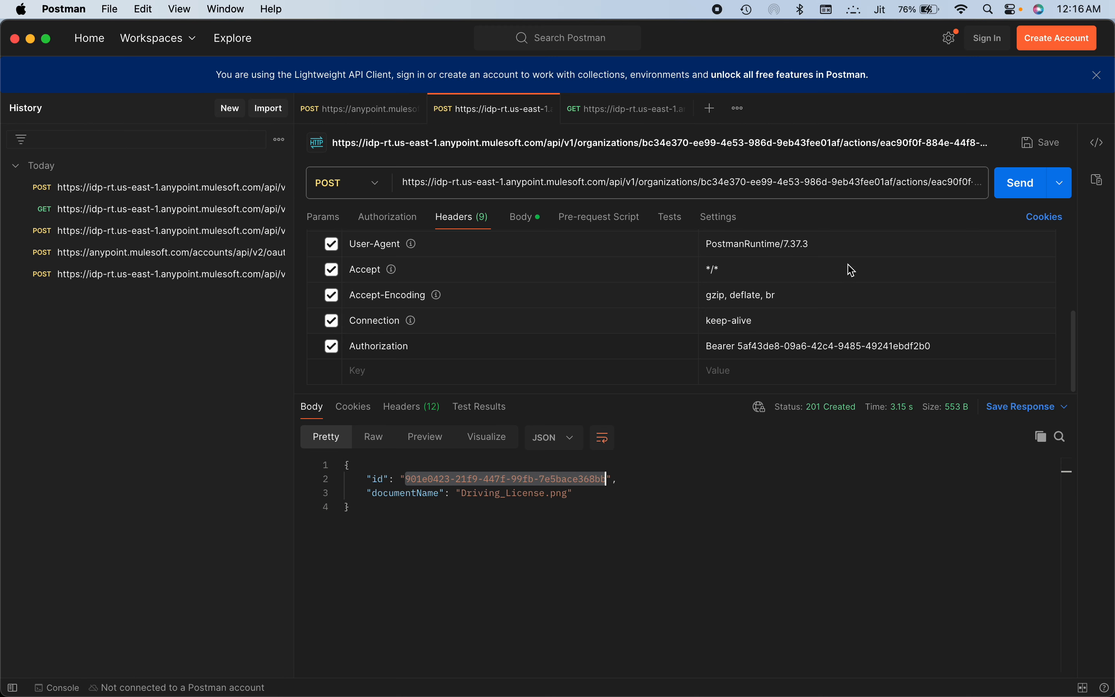
{"action": "left_click", "coordinate": [630, 116]}
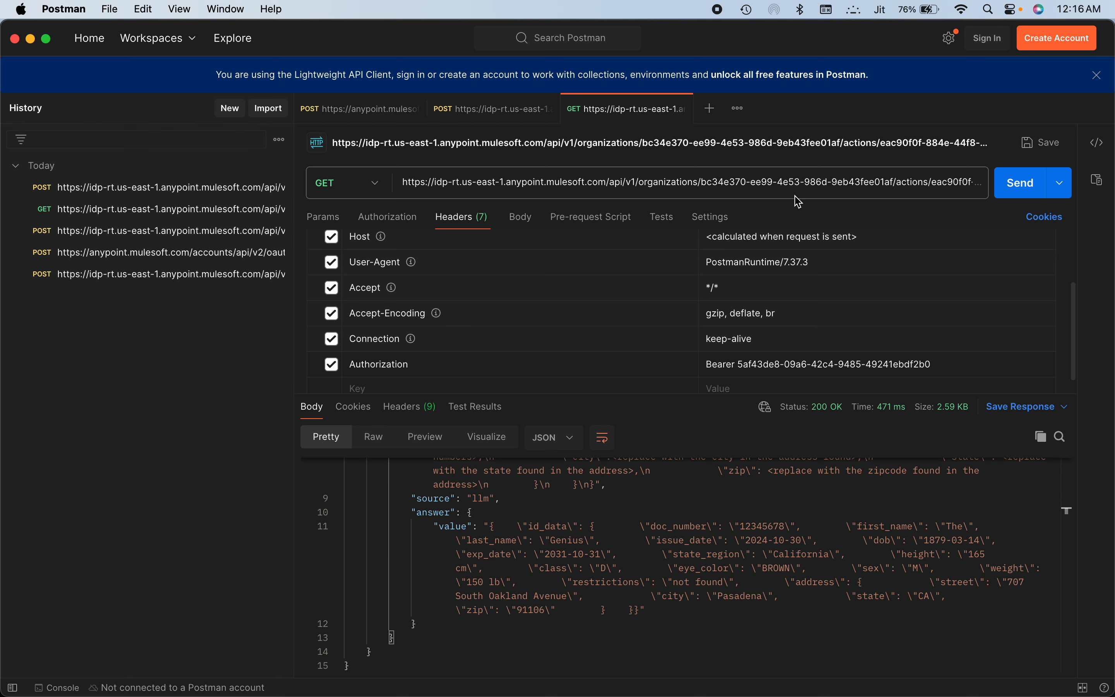
{"action": "left_click", "coordinate": [800, 183]}
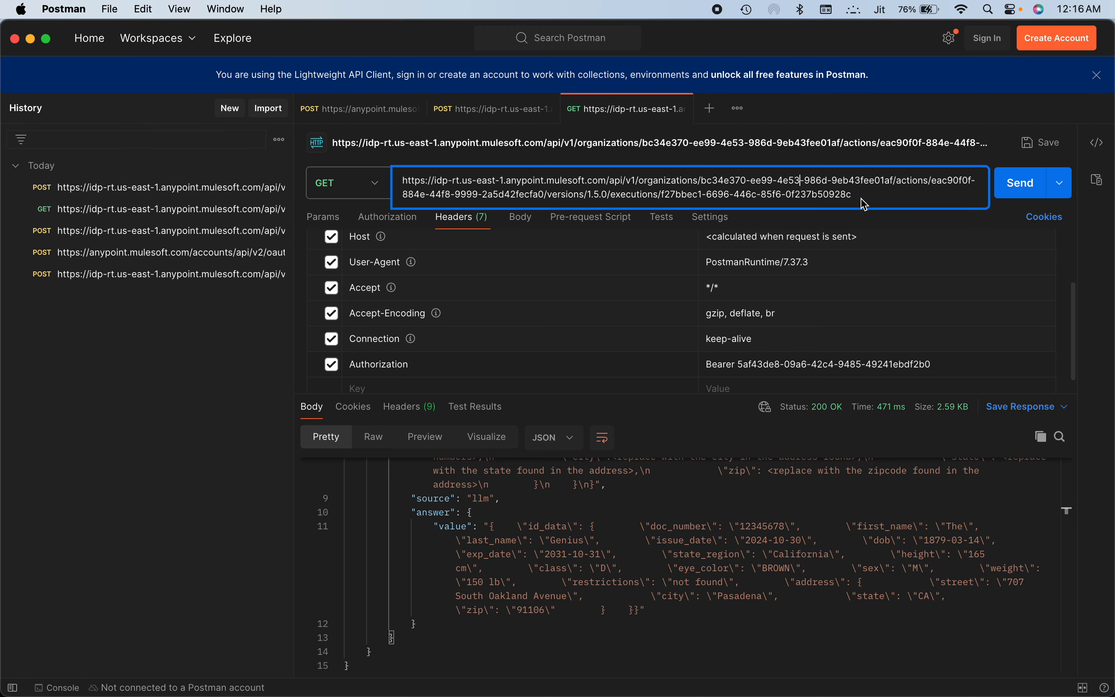
{"action": "left_click_drag", "start_coordinate": [853, 196], "coordinate": [662, 195]}
{"action": "key", "text": "super+v"}
{"action": "left_click", "coordinate": [1020, 183]}
Change the version in the GET request's URL to 1.6.0 and resend the request
{"action": "left_click", "coordinate": [599, 194]}
{"action": "key", "text": "BackSpace"}
{"action": "type", "text": "6"}
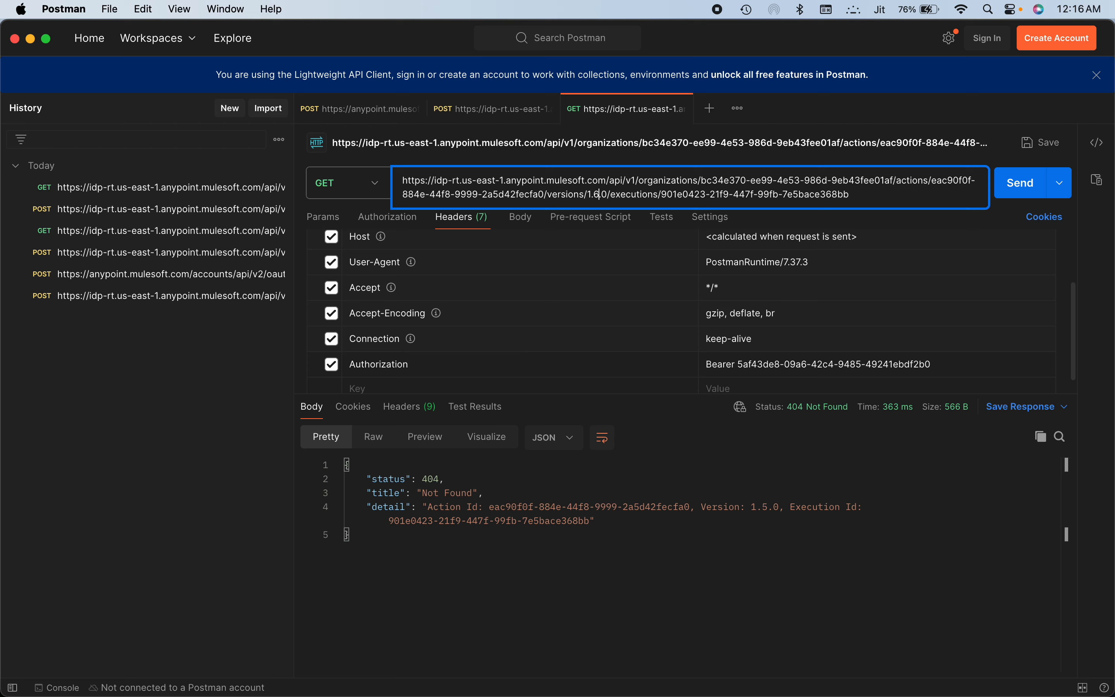
{"action": "left_click", "coordinate": [1011, 195]}
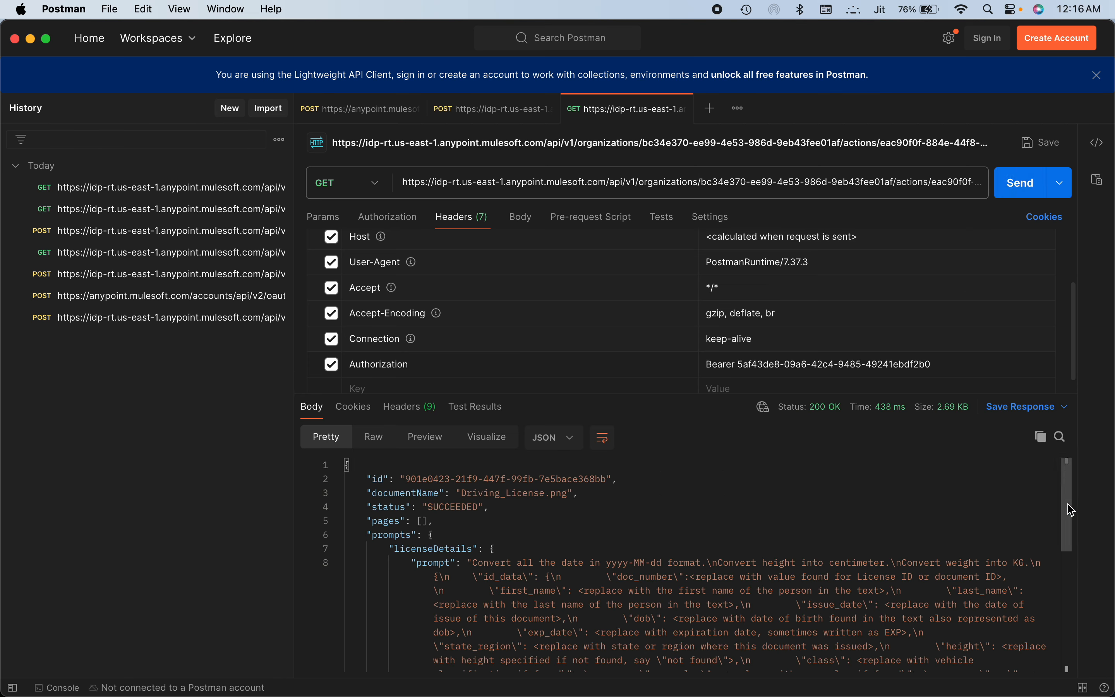
Examine the converted weight and the bmiIndex value in the licenseDetails answer of the GET response
{"action": "scroll", "coordinate": [1072, 509], "scroll_direction": "down", "scroll_amount": 10}
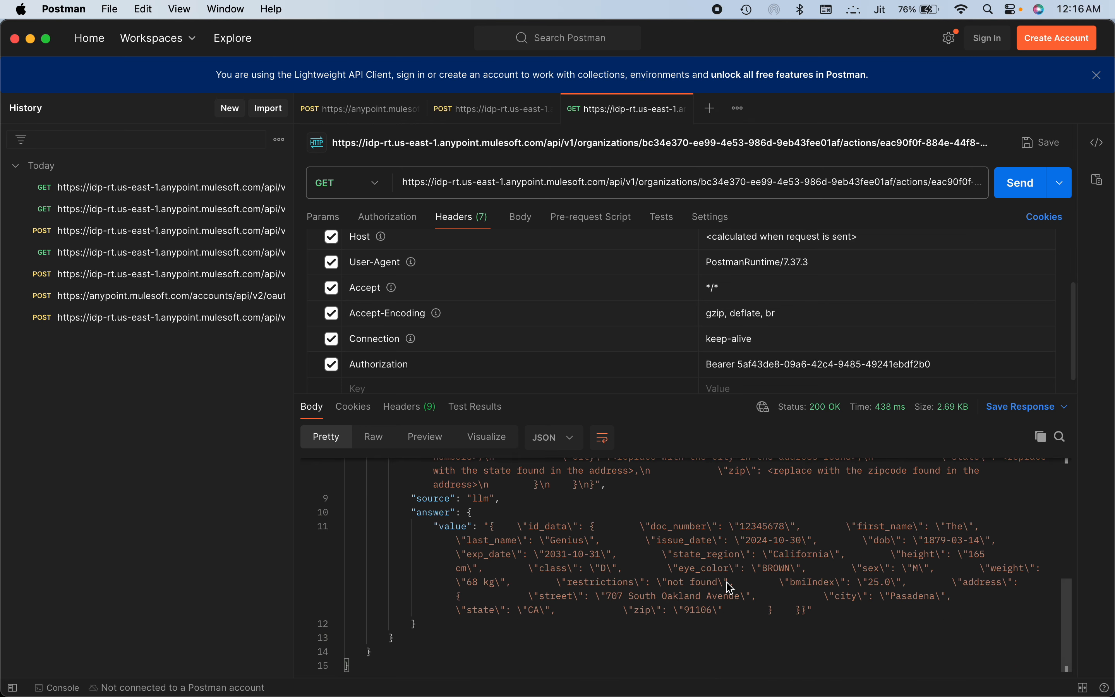
{"action": "double_click", "coordinate": [805, 583]}
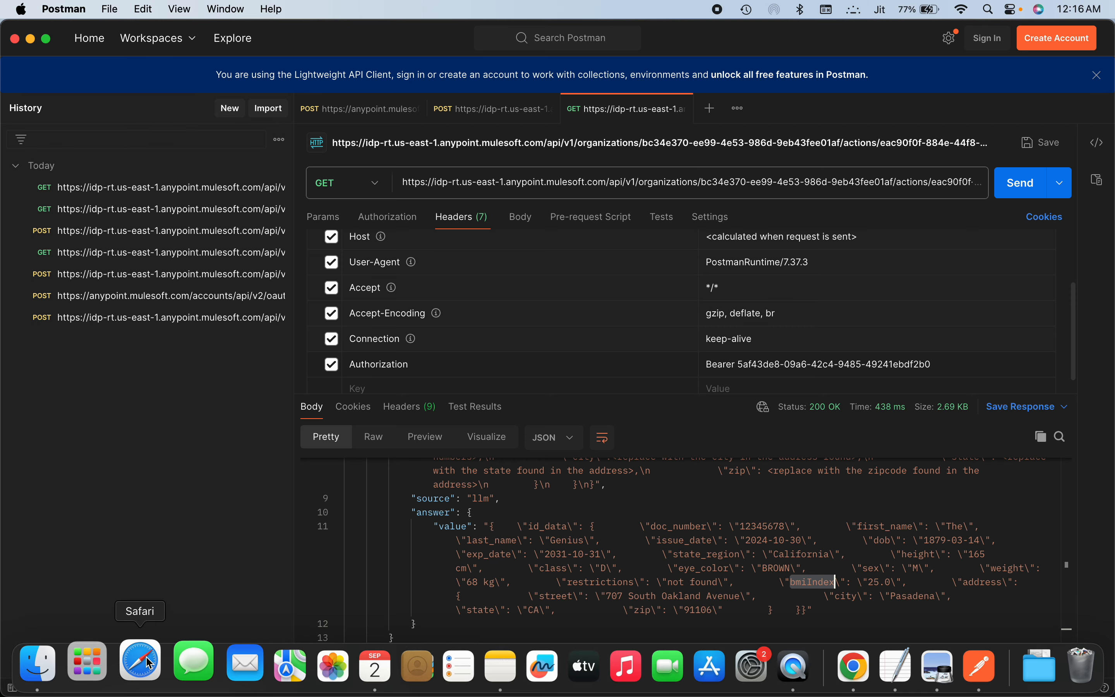
Switch to Chrome and dismiss the publish confirmation of the Driving License Processing document action
{"action": "left_click", "coordinate": [149, 663]}
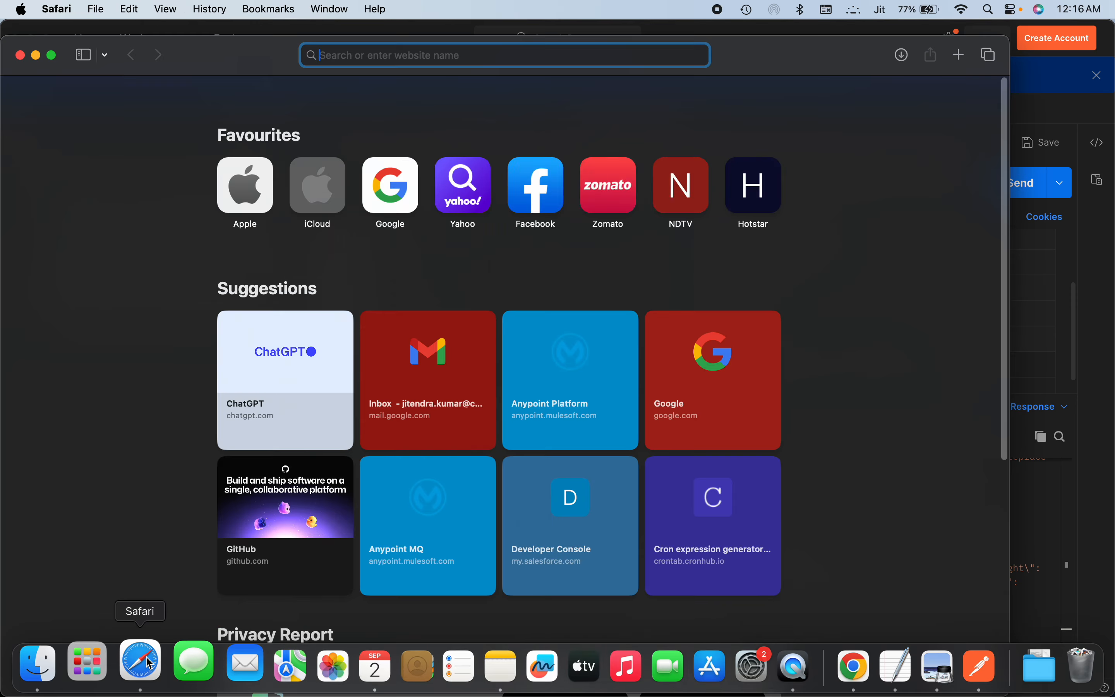
{"action": "left_click", "coordinate": [846, 664]}
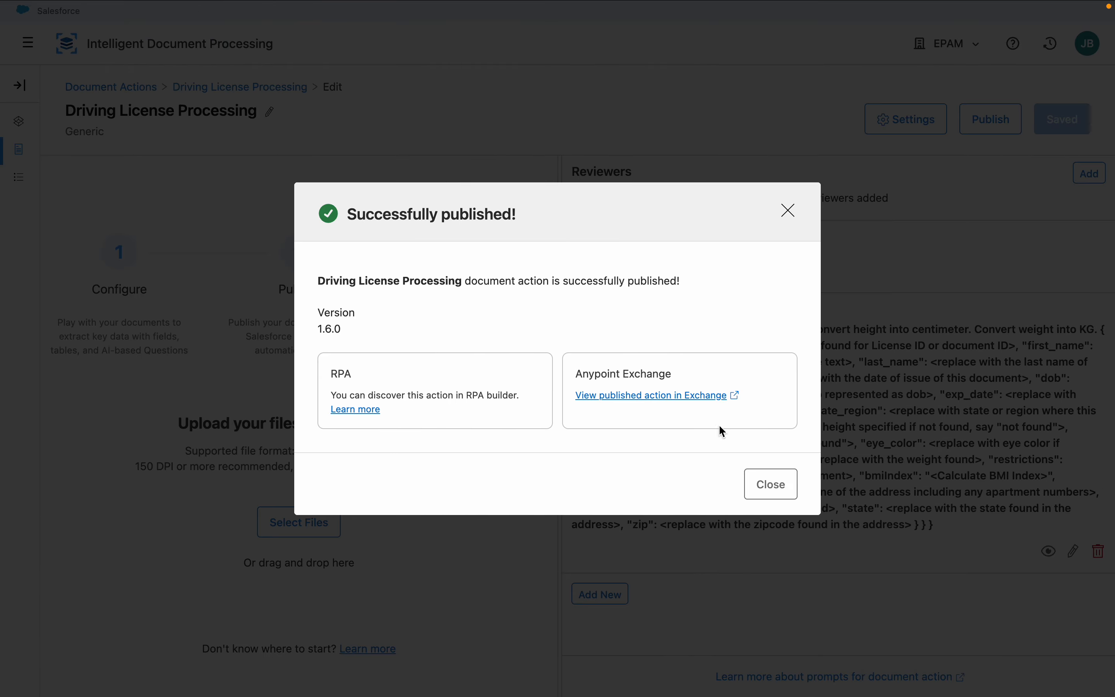
{"action": "left_click", "coordinate": [771, 484]}
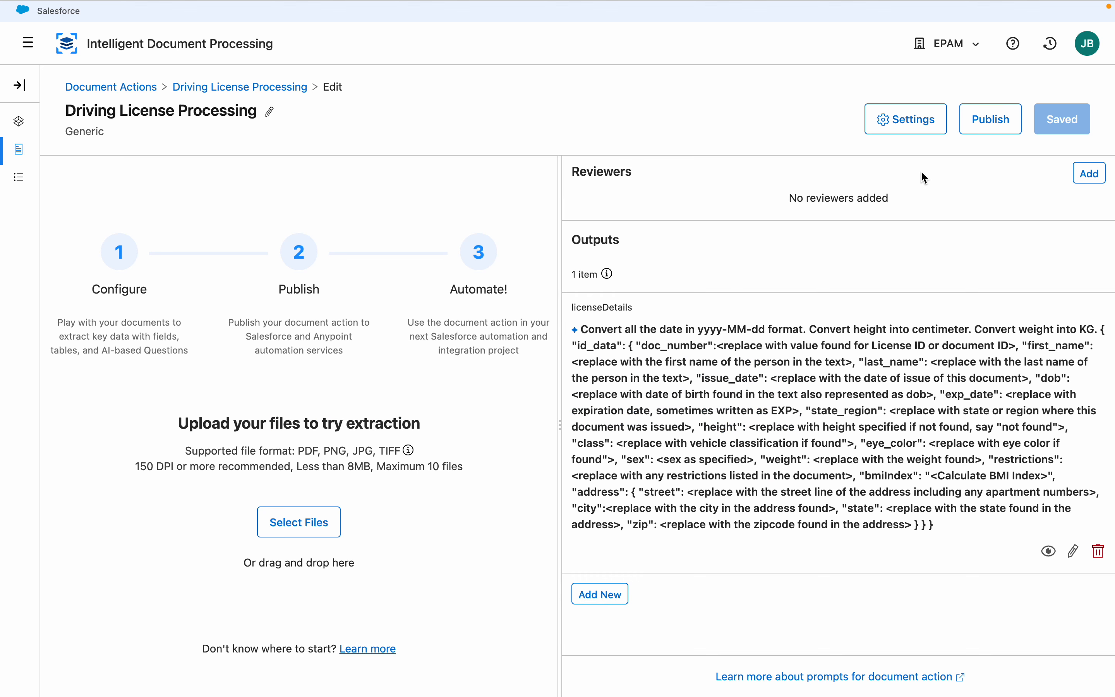
Review the models available in the document action's settings, and leave the settings without applying a change
{"action": "left_click", "coordinate": [915, 124]}
{"action": "left_click", "coordinate": [392, 349]}
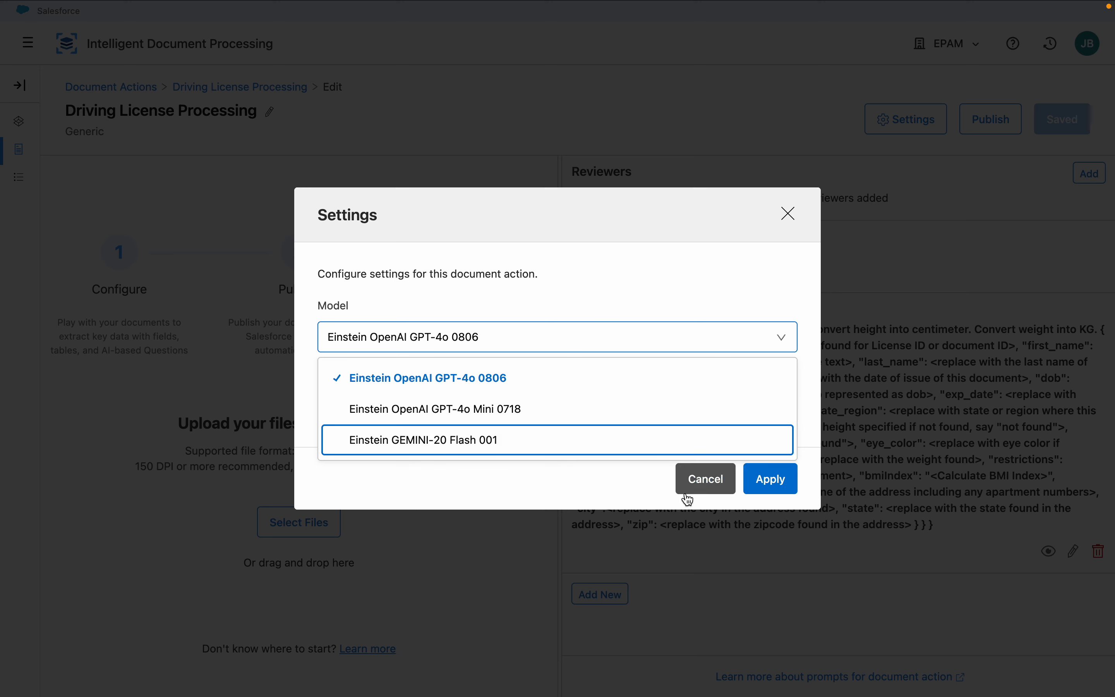
{"action": "left_click", "coordinate": [703, 485]}
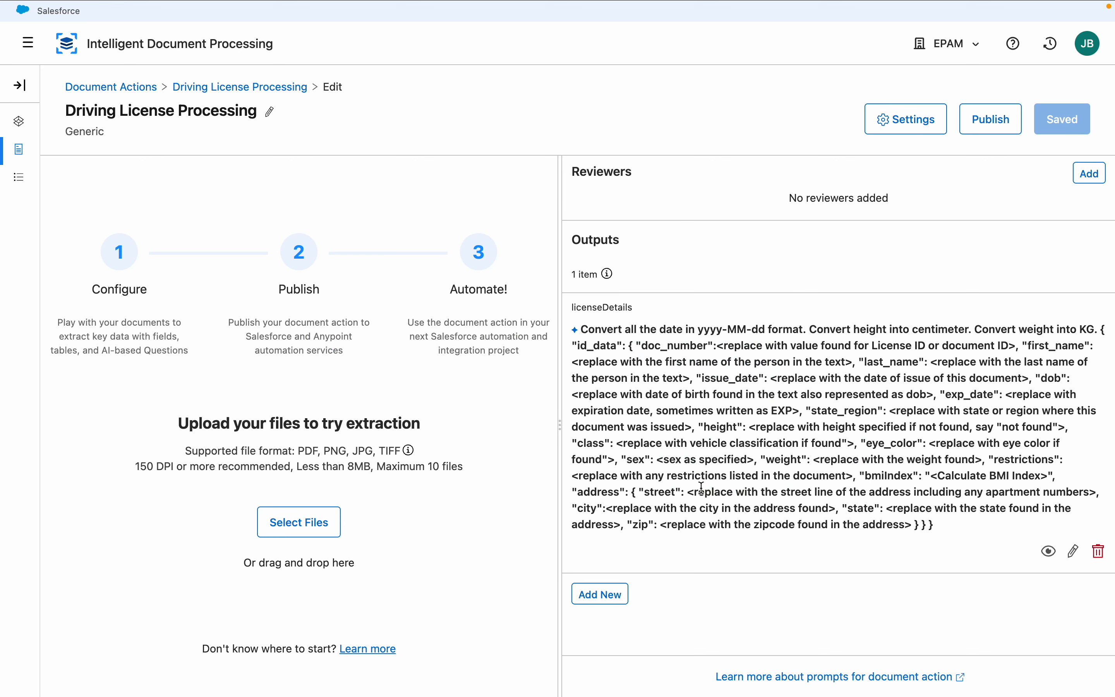